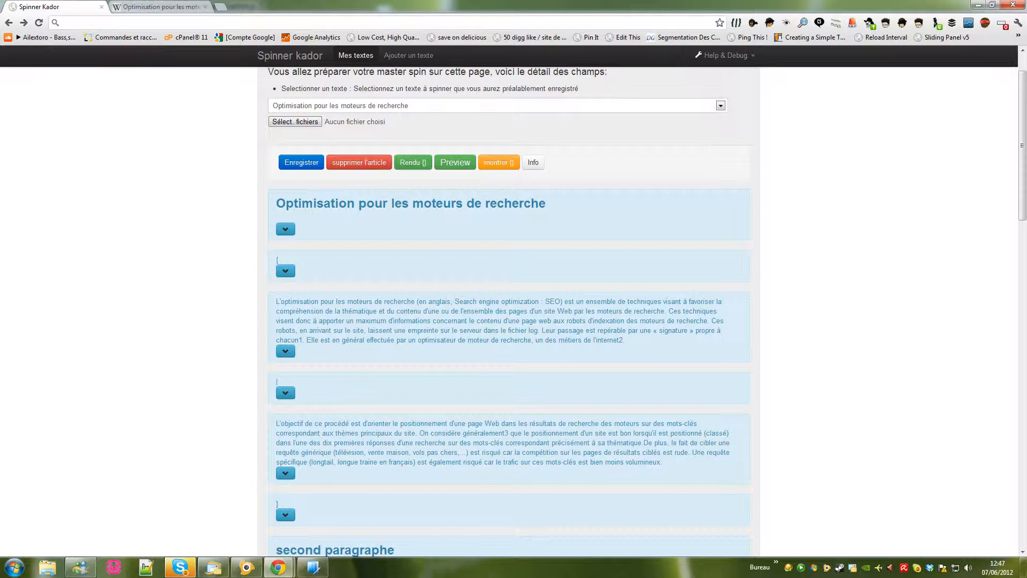
Reload the page and load the saved text "Optimisation pour les moteurs de recherche".
key("F5")
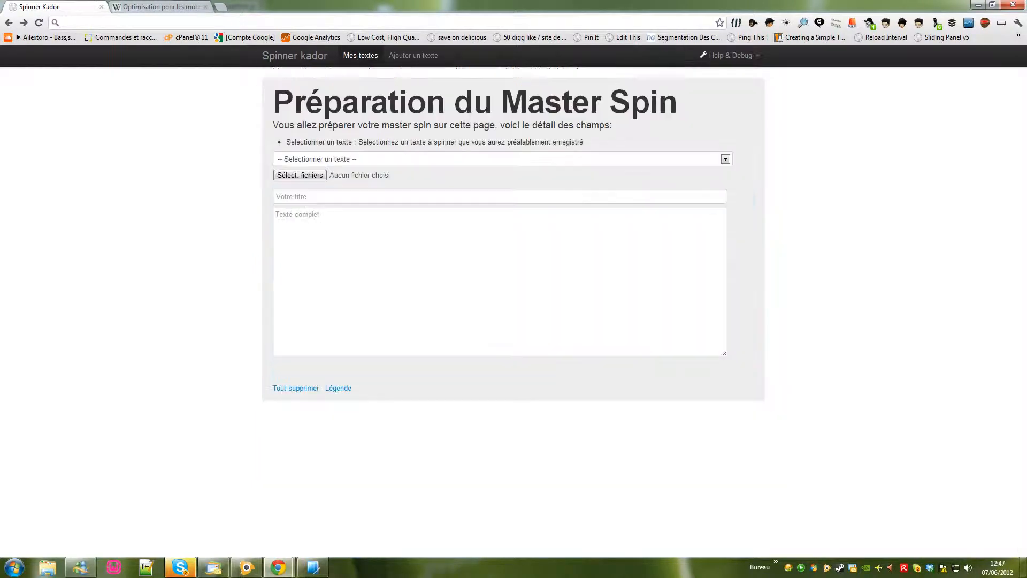
left_click(426, 158)
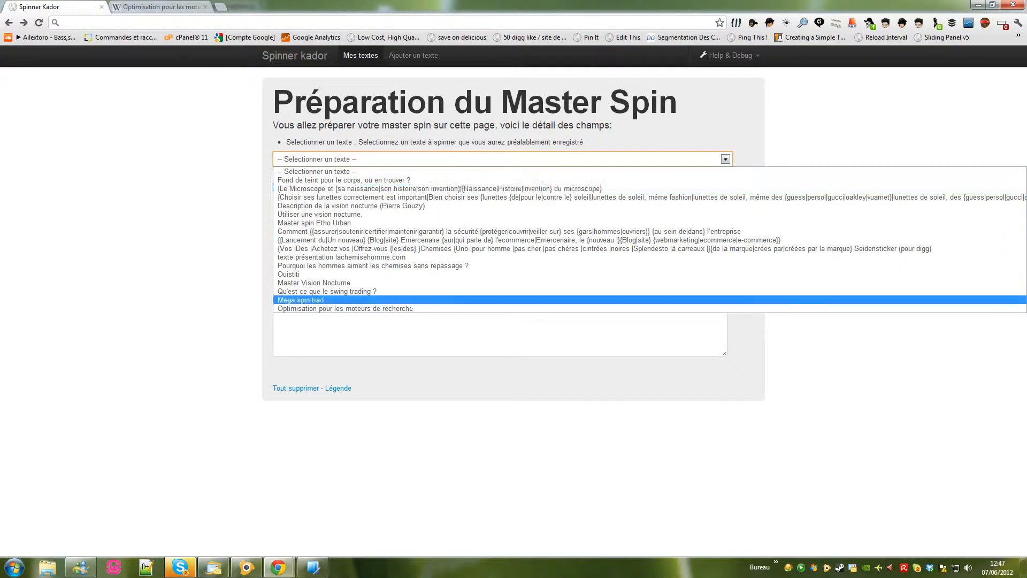
left_click(385, 309)
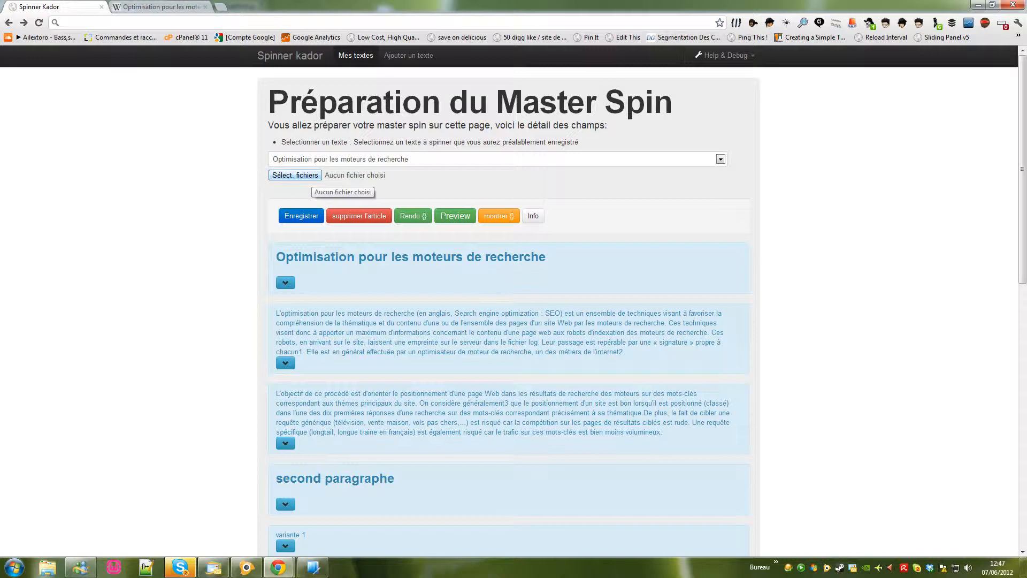
Browse for dictionary files and open dico_senuke_fr in Notepad to examine how its synonym lines are formatted.
left_click(295, 175)
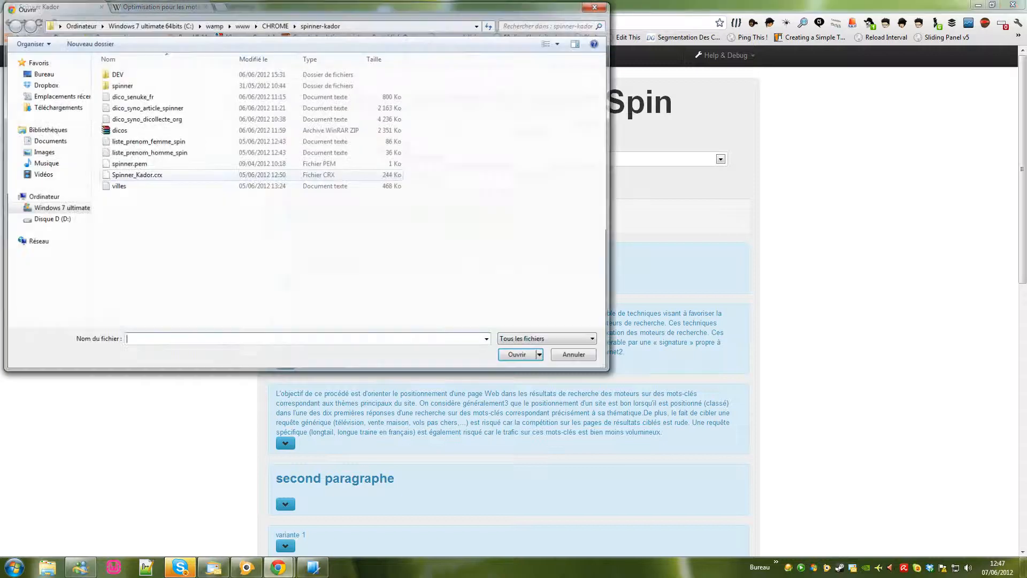
left_click(131, 96)
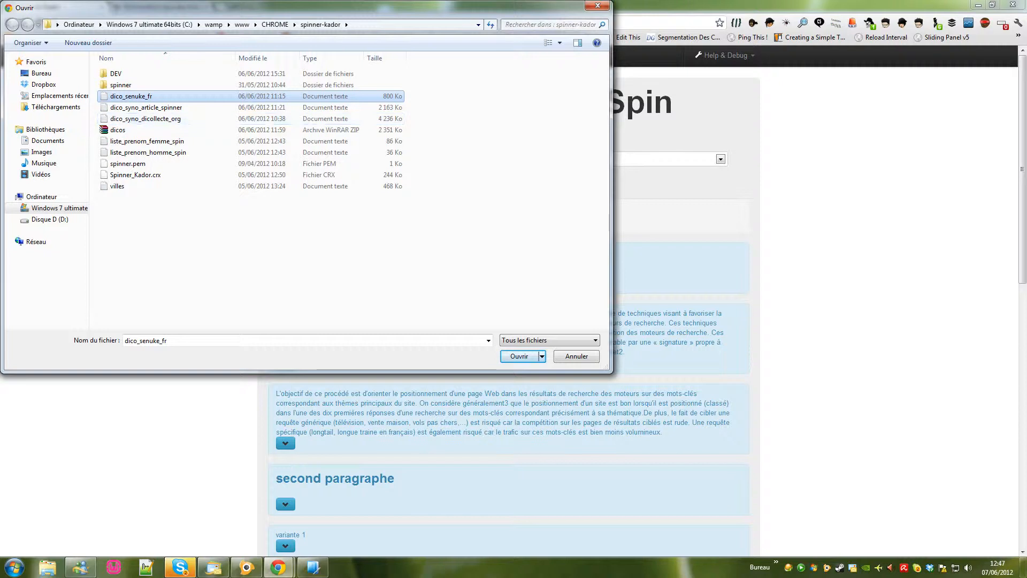
right_click(133, 95)
left_click(160, 117)
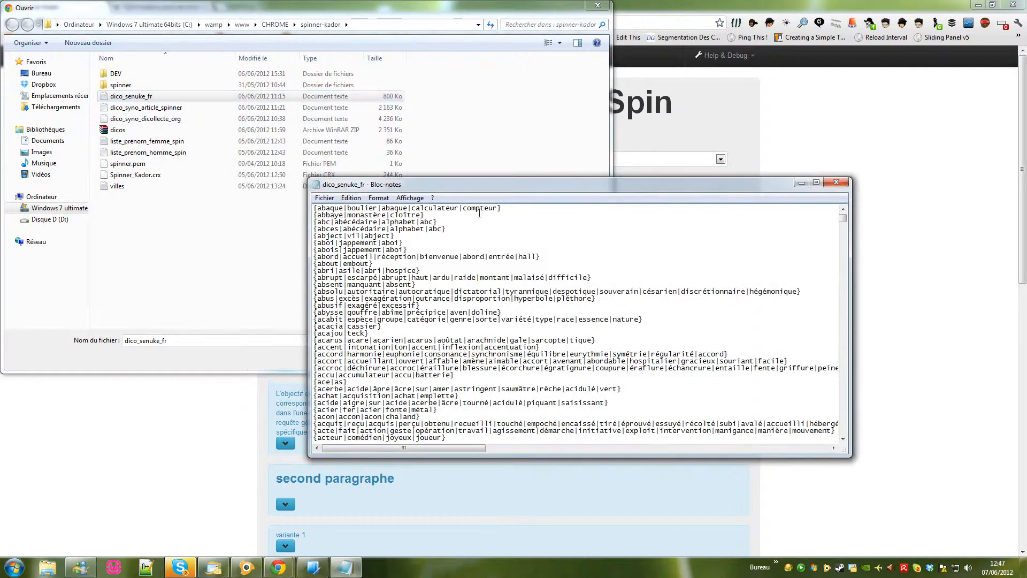
mouse_move(450, 229)
left_mouse_down()
mouse_move(313, 229)
mouse_move(438, 222)
left_mouse_up()
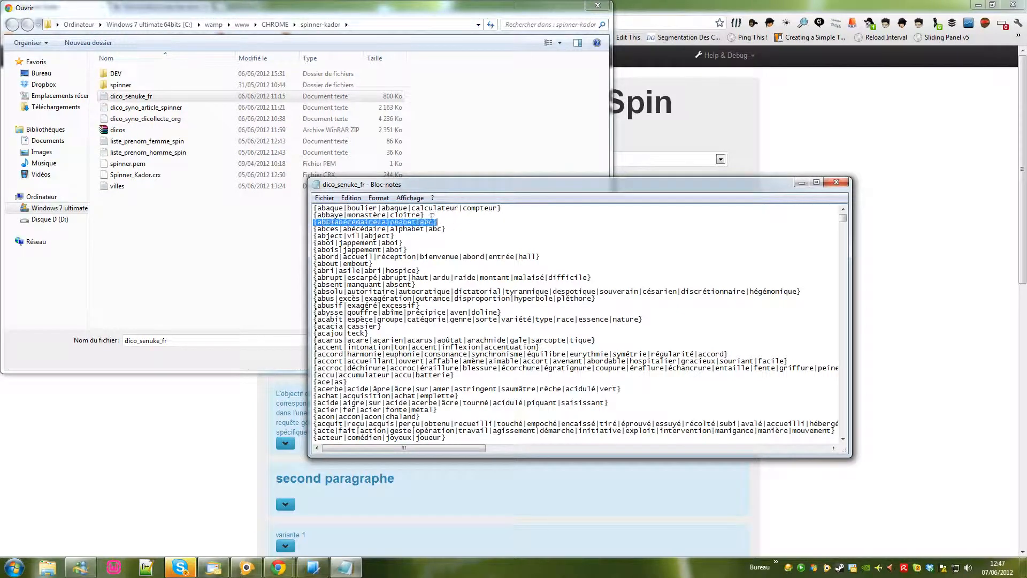
left_click_drag(515, 210, 313, 208)
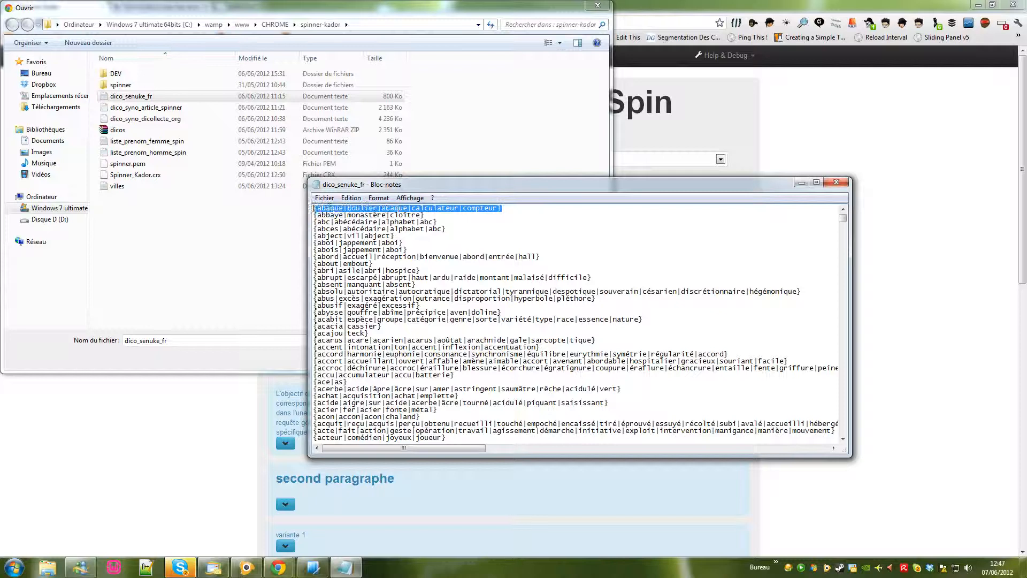
left_click(462, 236)
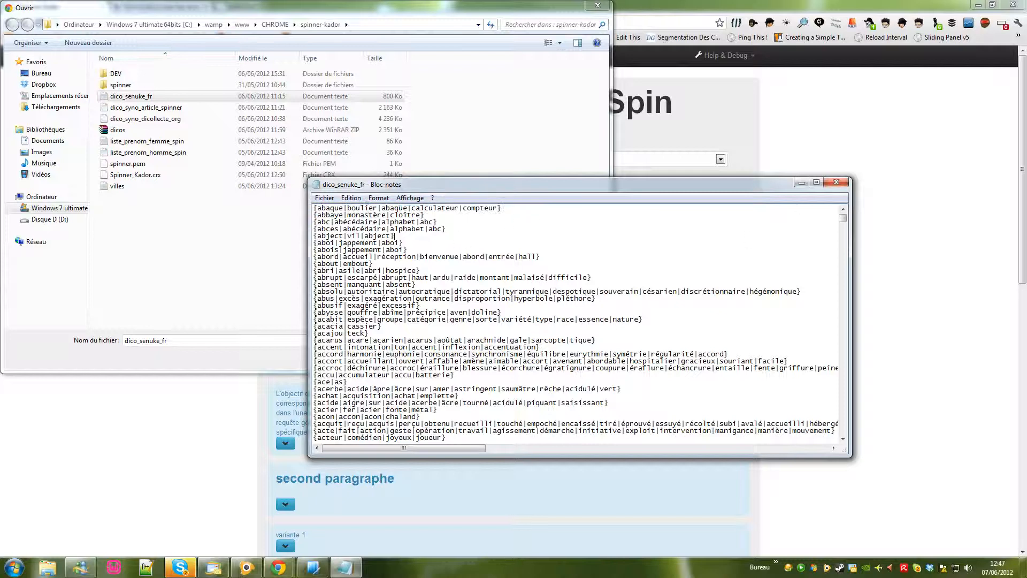
left_click(836, 182)
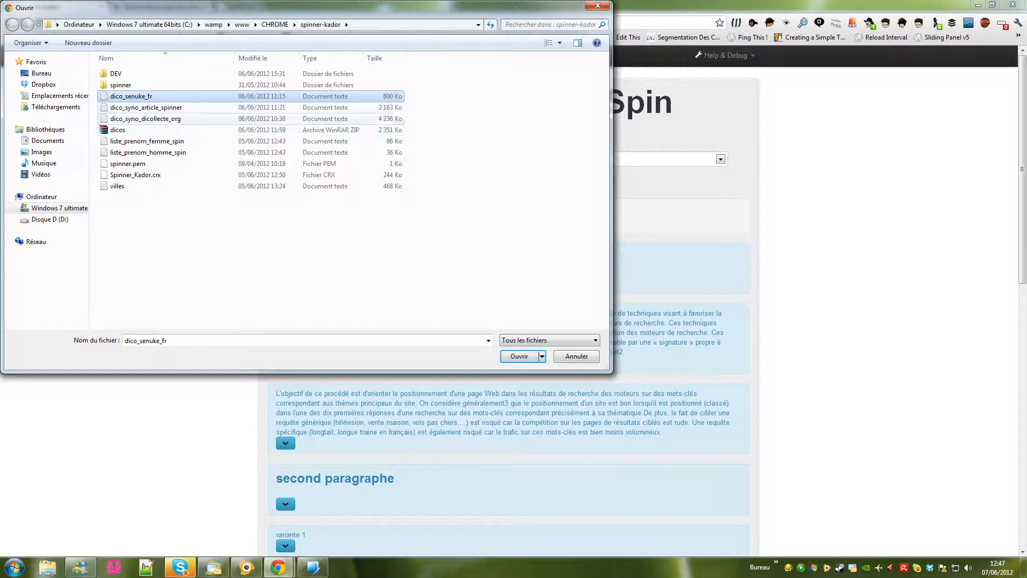
Load dico_senuke_fr, dico_syno_article_spinner, dico_syno_dicollecte_org, liste_prenom_femme_spin, liste_prenom_homme_spin and villes as dictionary files.
left_click(155, 119, "shift")
left_click(155, 141, "ctrl")
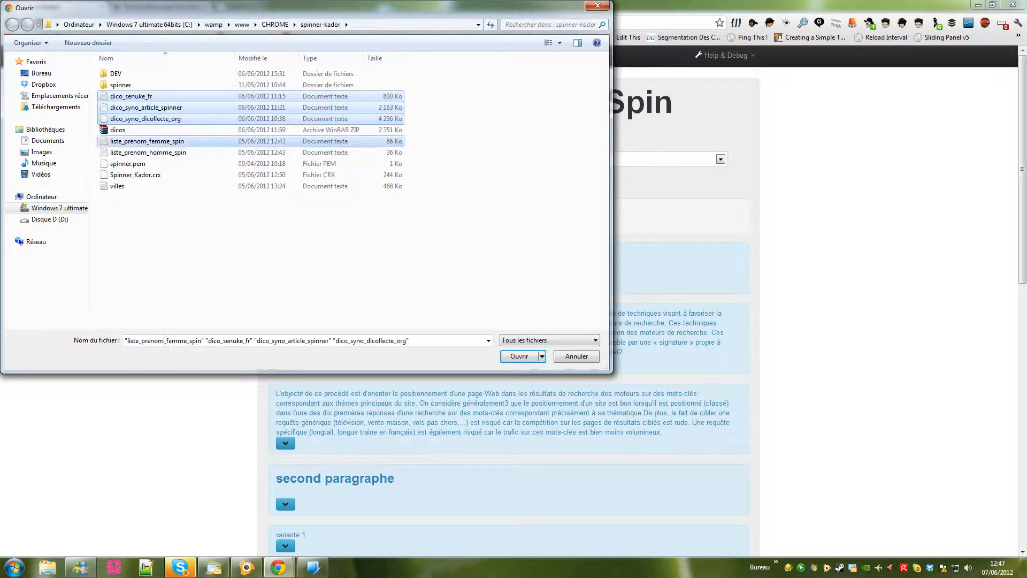
left_click(156, 152, "ctrl")
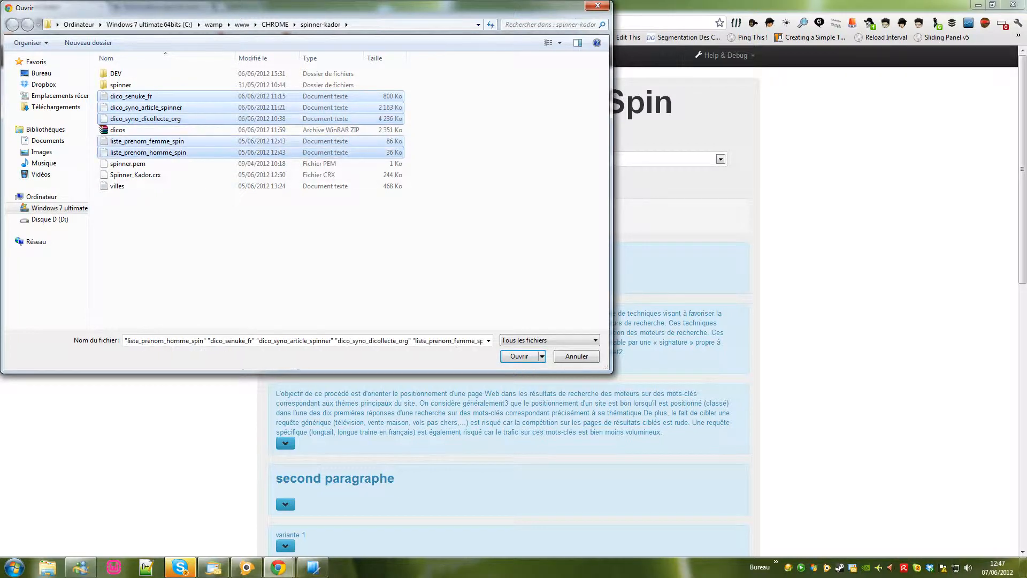
left_click(155, 186, "ctrl")
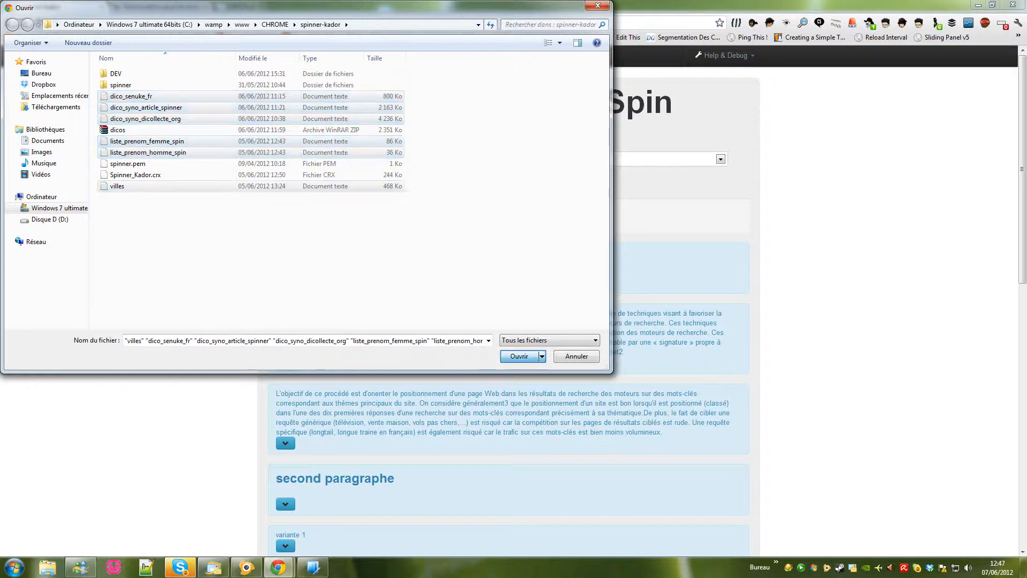
key("Return")
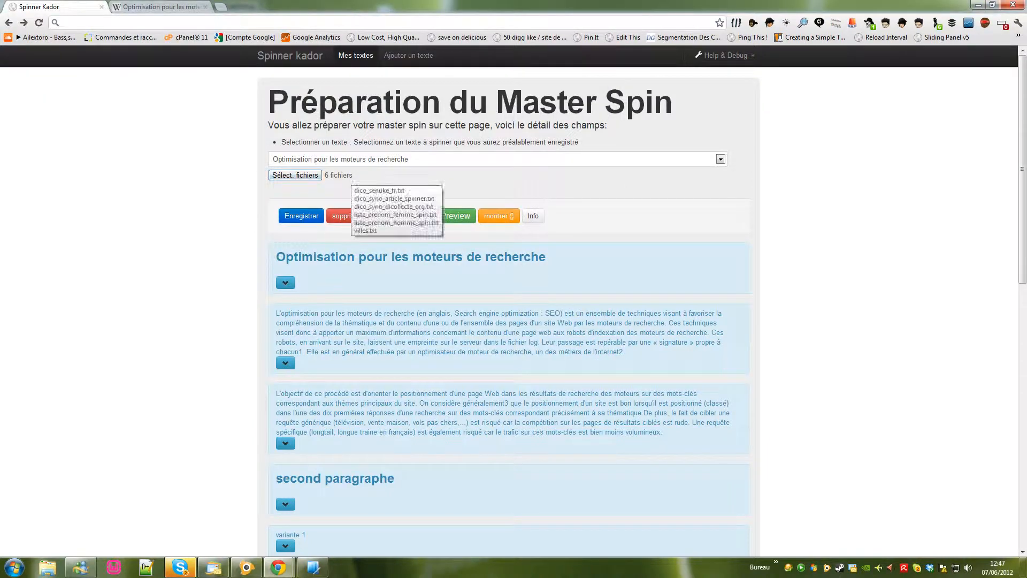
Examine the spin block under the first heading in the article's source text.
scroll(366, 321, "down", 1)
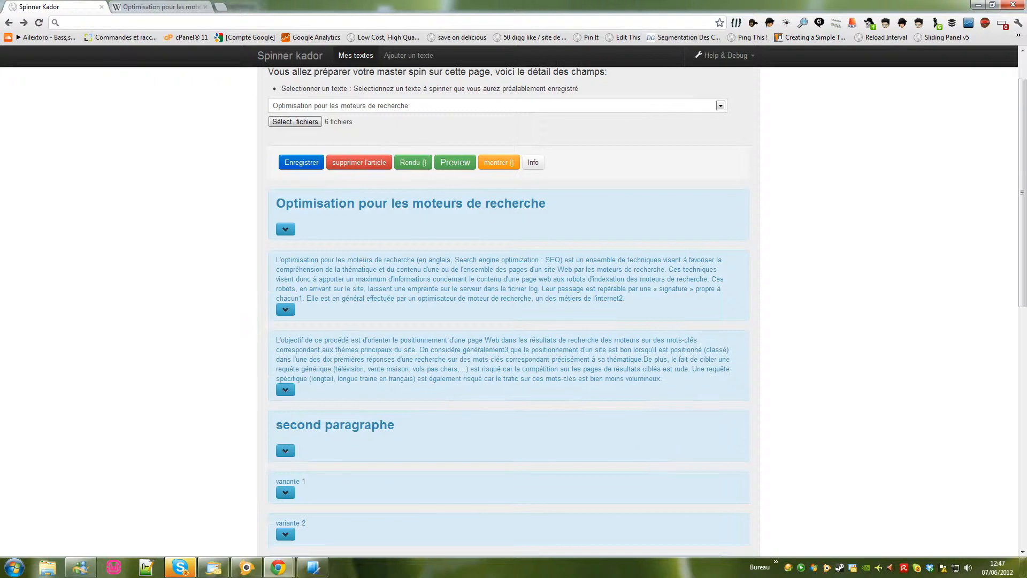
scroll(366, 298, "down", 4)
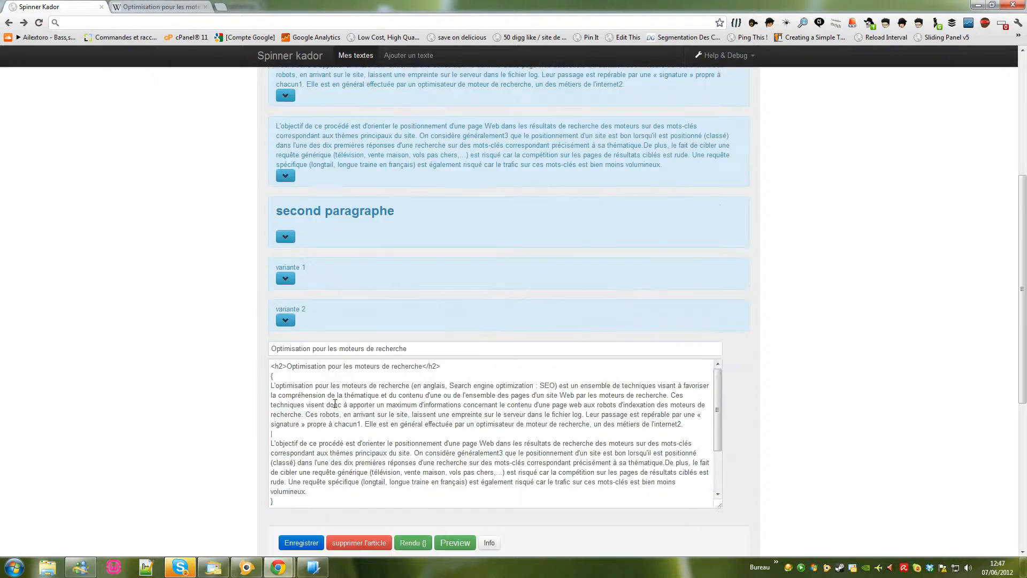
left_click_drag(274, 377, 347, 482)
scroll(348, 482, "up", 4)
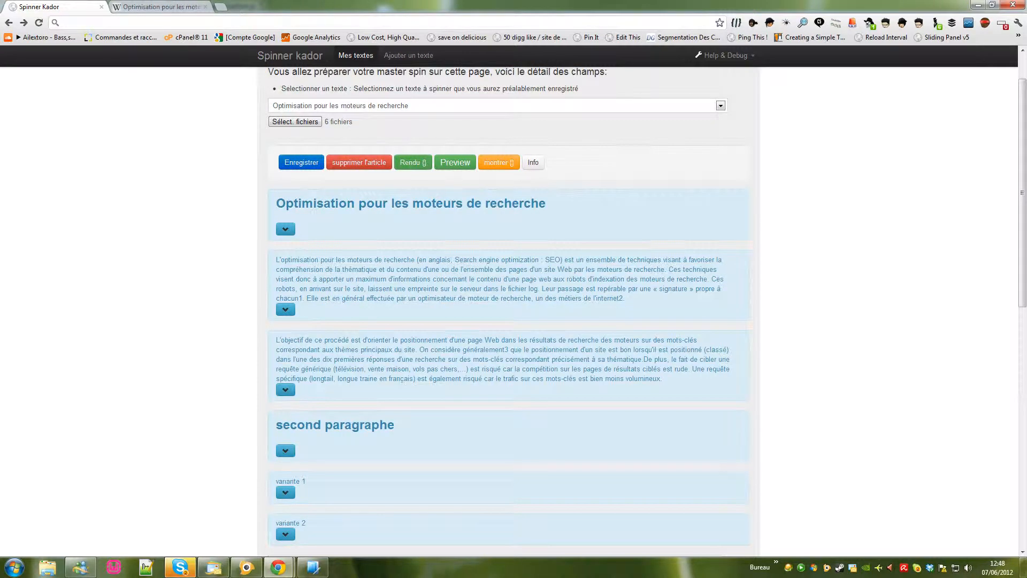
Generate a spun rendering of the article and review its text and the starting and rendered word counts.
left_click(456, 163)
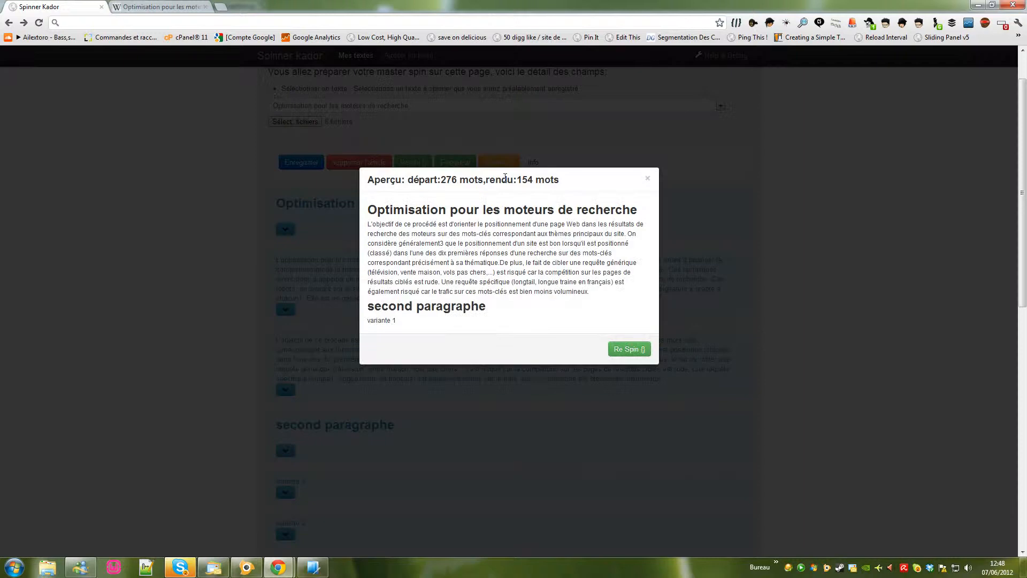
left_click_drag(369, 203, 543, 320)
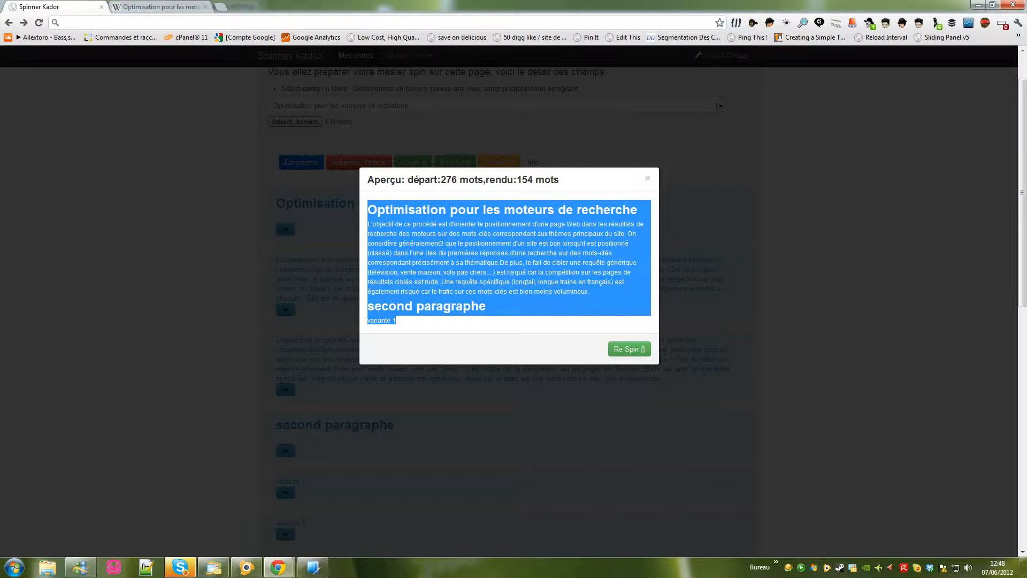
left_click(433, 217)
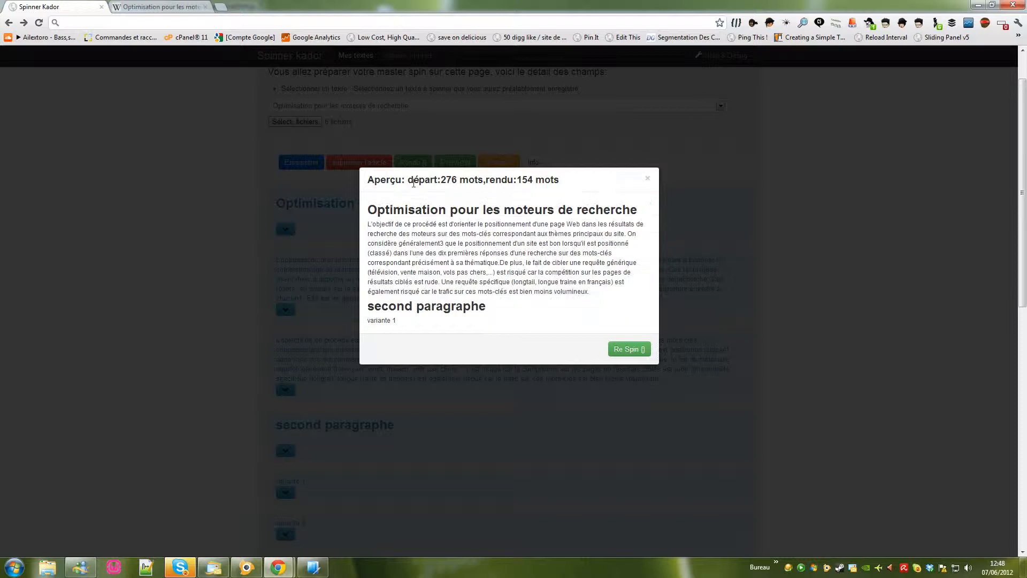
left_click_drag(405, 179, 556, 178)
left_click(565, 269)
Respin the rendered article repeatedly to compare its paragraph variants, then close the rendering.
left_click(630, 349)
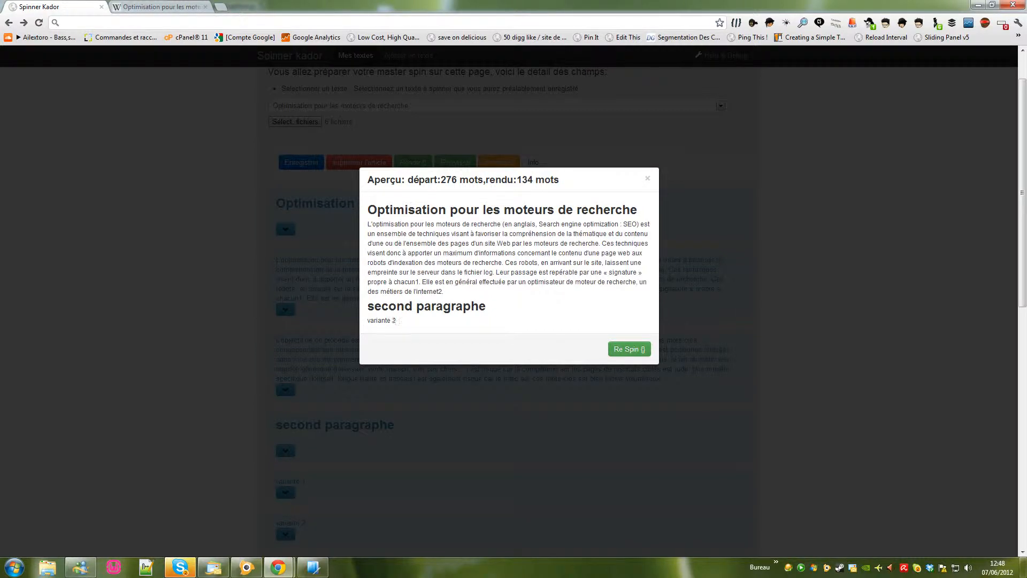
left_click(630, 350)
left_click(630, 349)
left_click(629, 349)
left_click(629, 350)
left_click(629, 349)
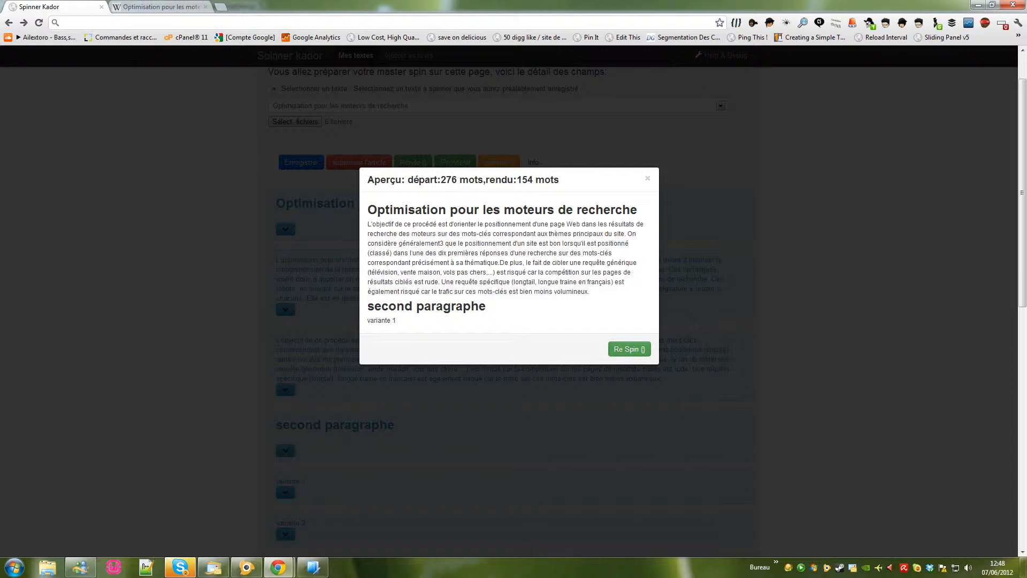
left_click(630, 350)
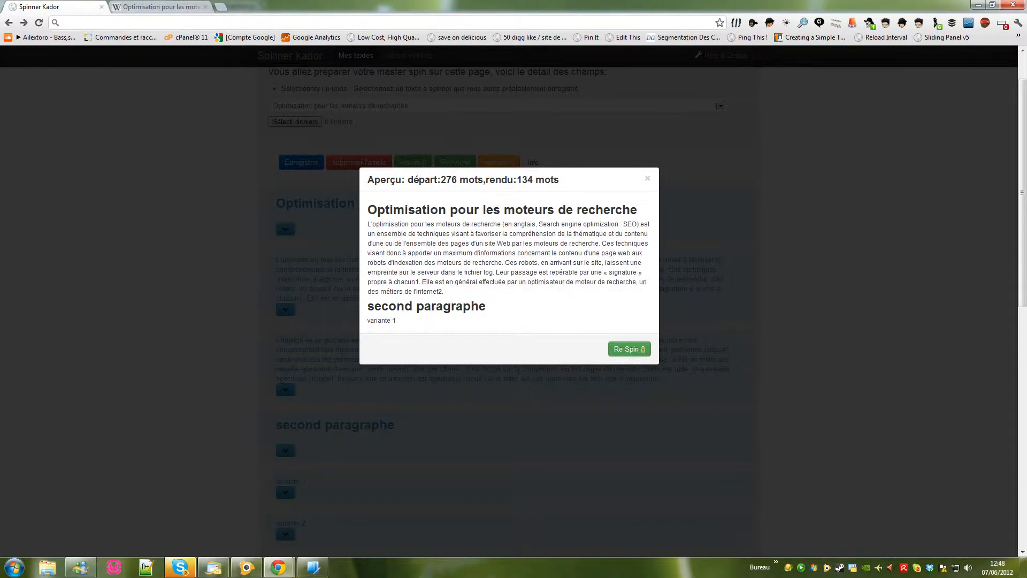
left_click(630, 350)
left_click(629, 350)
key("Escape")
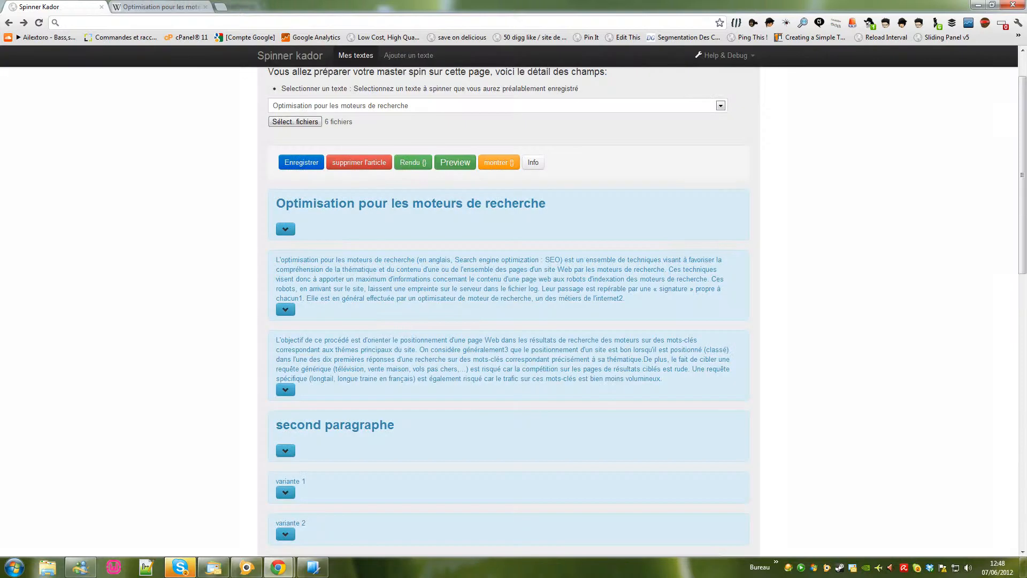
Preview the whole master spin, review its highlighted variants and similarity rate, and close the preview.
left_click(455, 162)
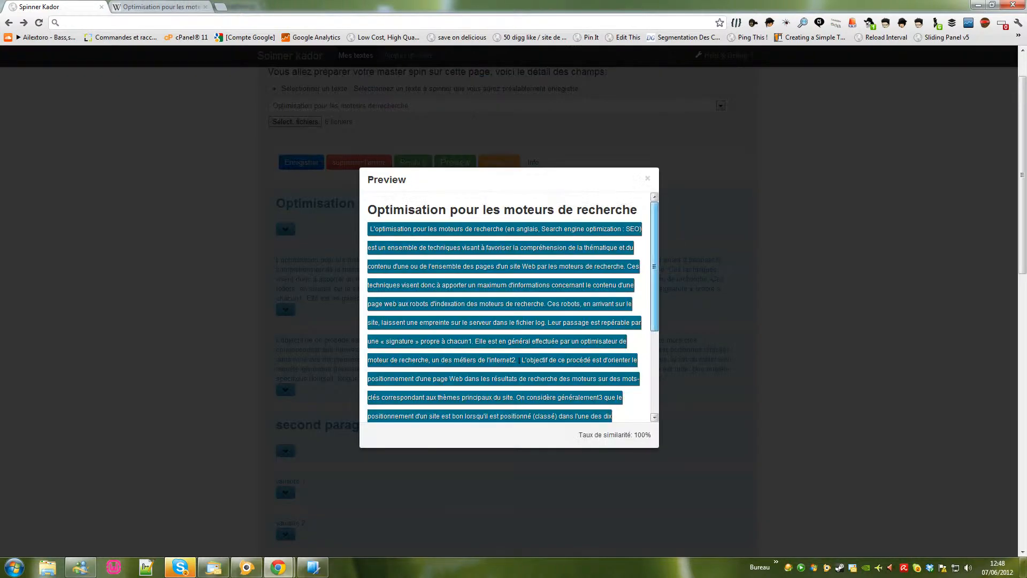
scroll(505, 308, "down", 3)
scroll(506, 308, "up", 3)
scroll(506, 308, "down", 5)
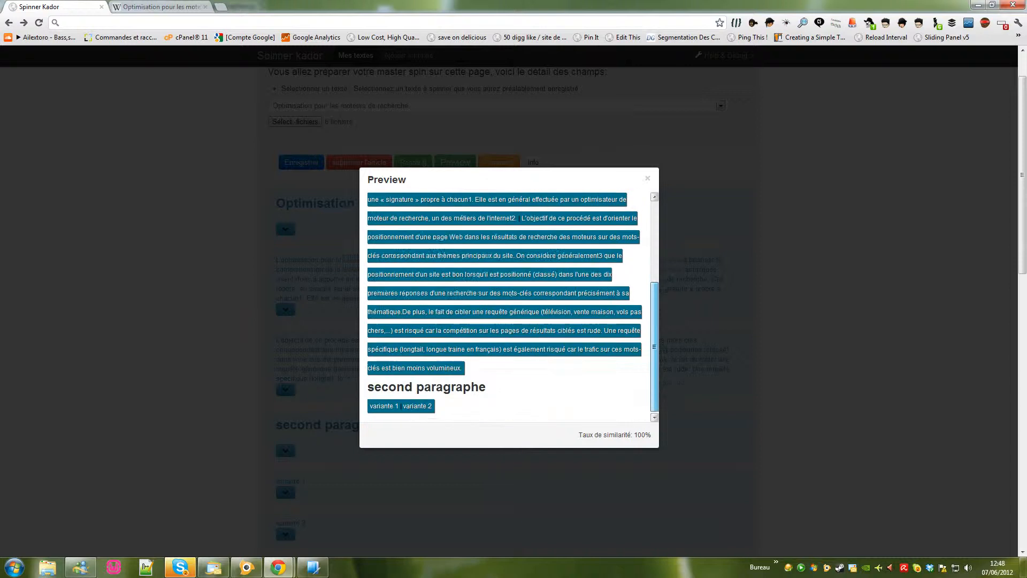
scroll(506, 307, "up", 5)
scroll(505, 307, "down", 5)
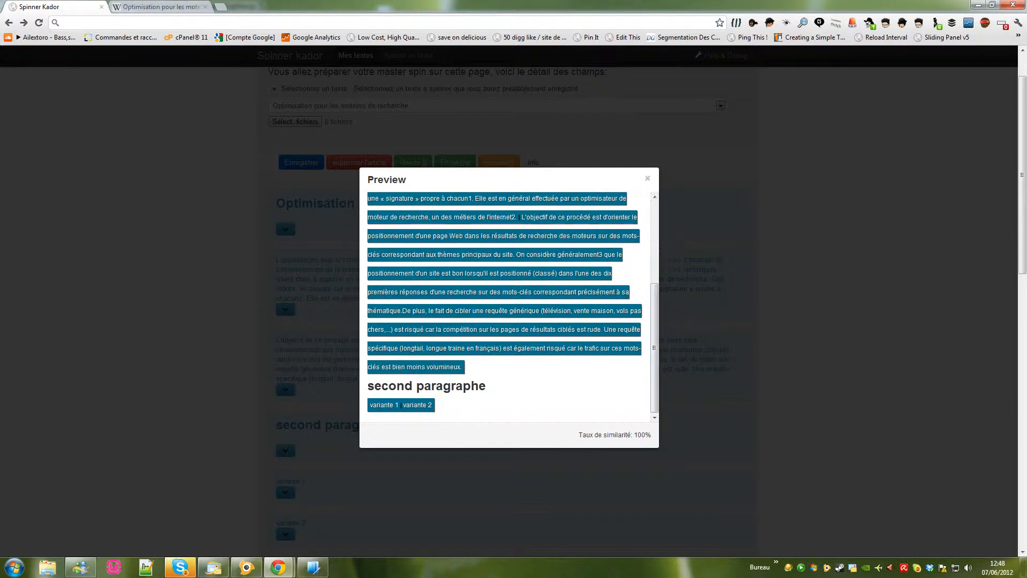
key("Escape")
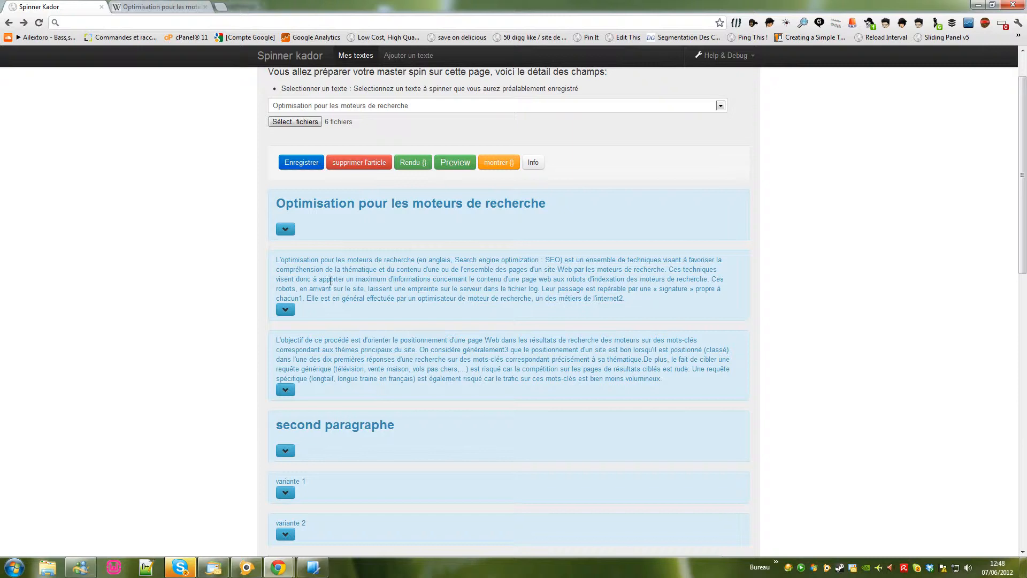
Expand the first body paragraph for editing and select the word "recherche" in its first sentence.
left_click(285, 309)
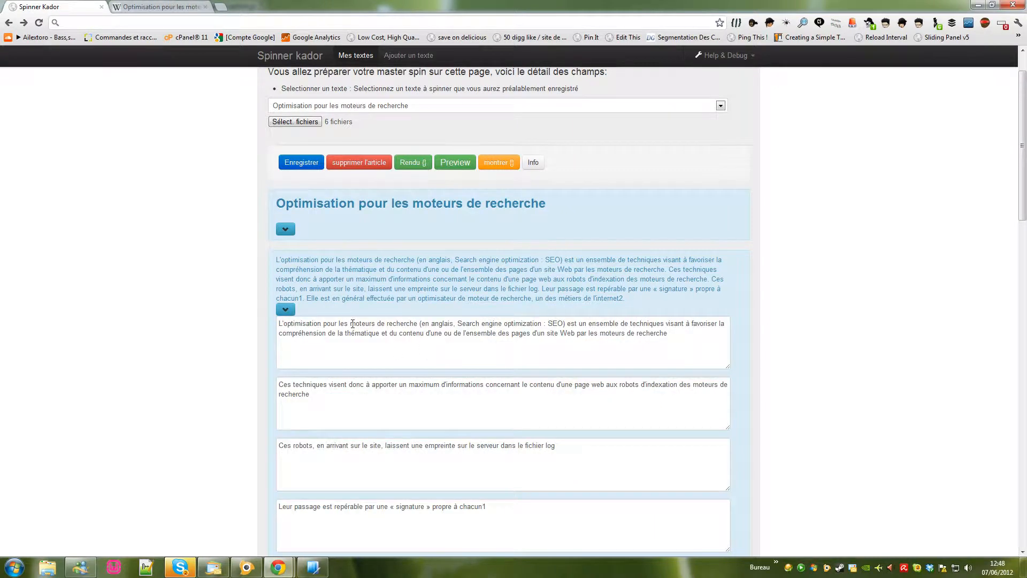
double_click(398, 323)
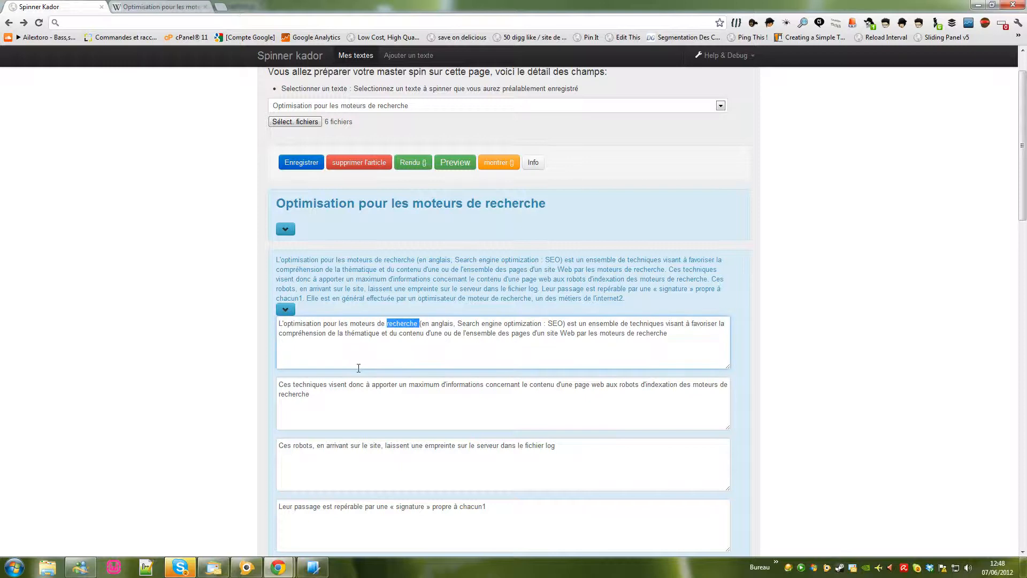
scroll(358, 362, "down", 3)
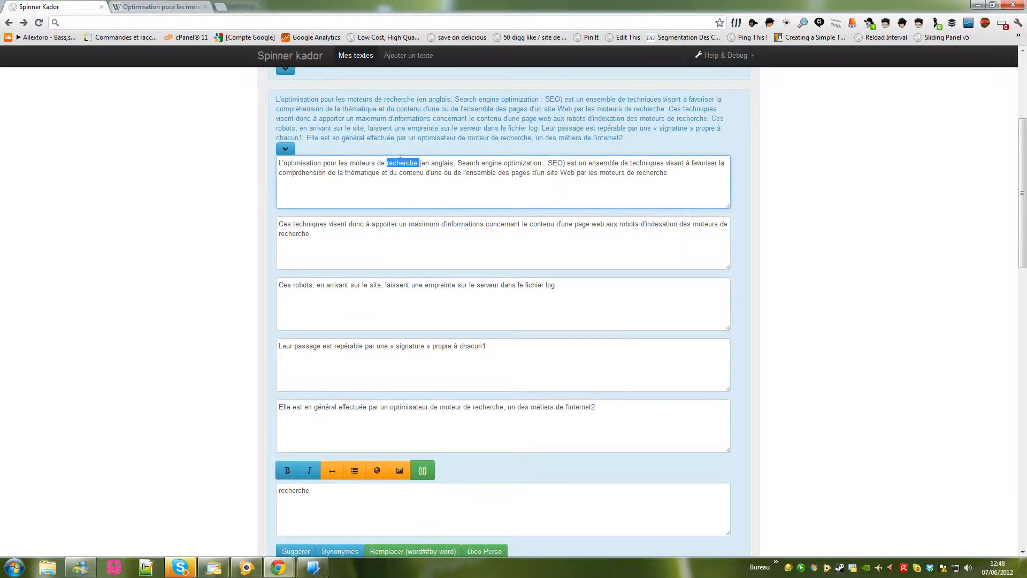
scroll(355, 358, "down", 3)
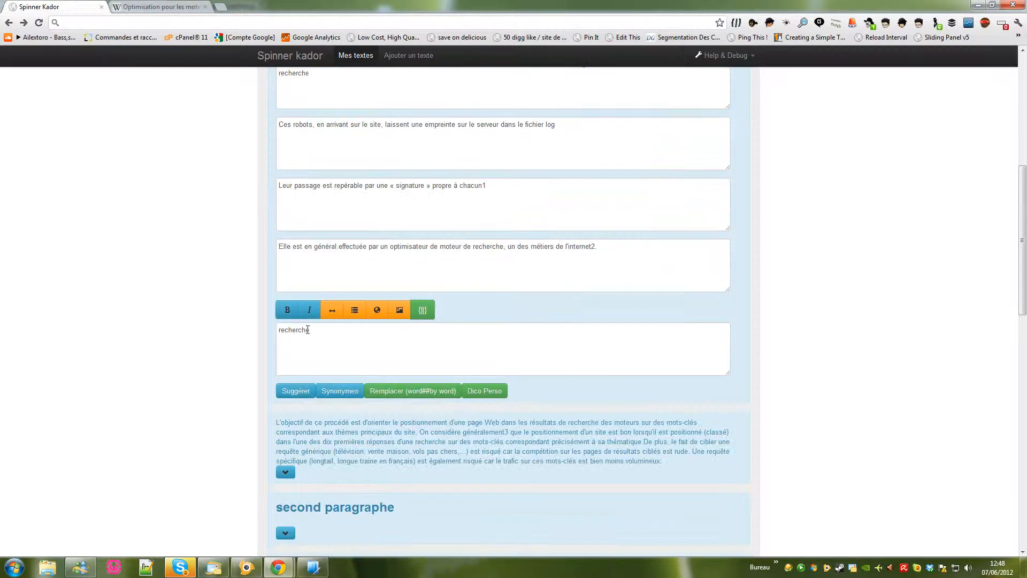
Start the synonym spin for the selected word "recherche" and enter "grandes recherche" as its first synonym.
left_click_drag(313, 330, 277, 331)
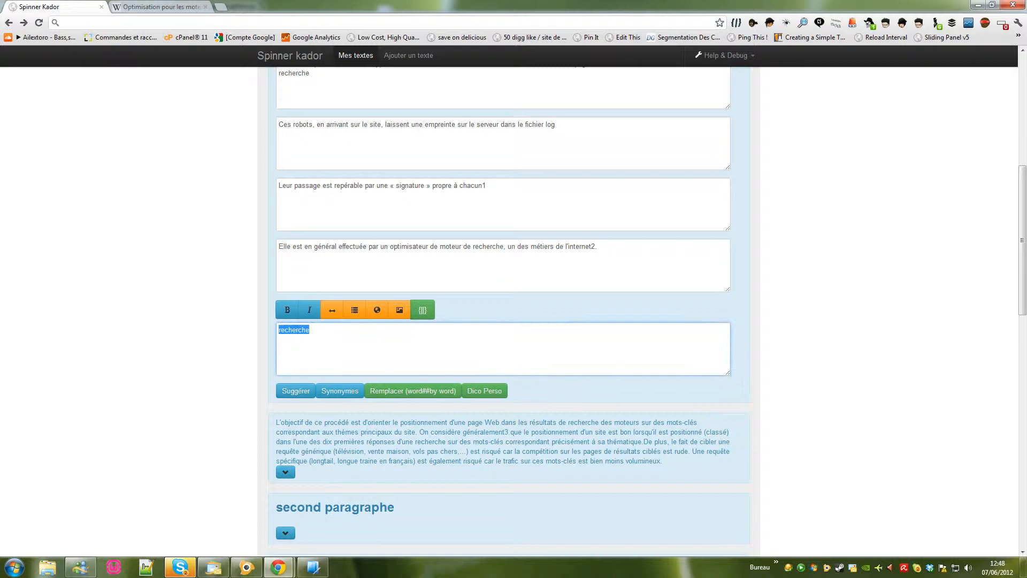
left_click(298, 338)
left_click_drag(312, 330, 268, 328)
left_click(320, 333)
left_click_drag(325, 331, 237, 331)
left_click(423, 310)
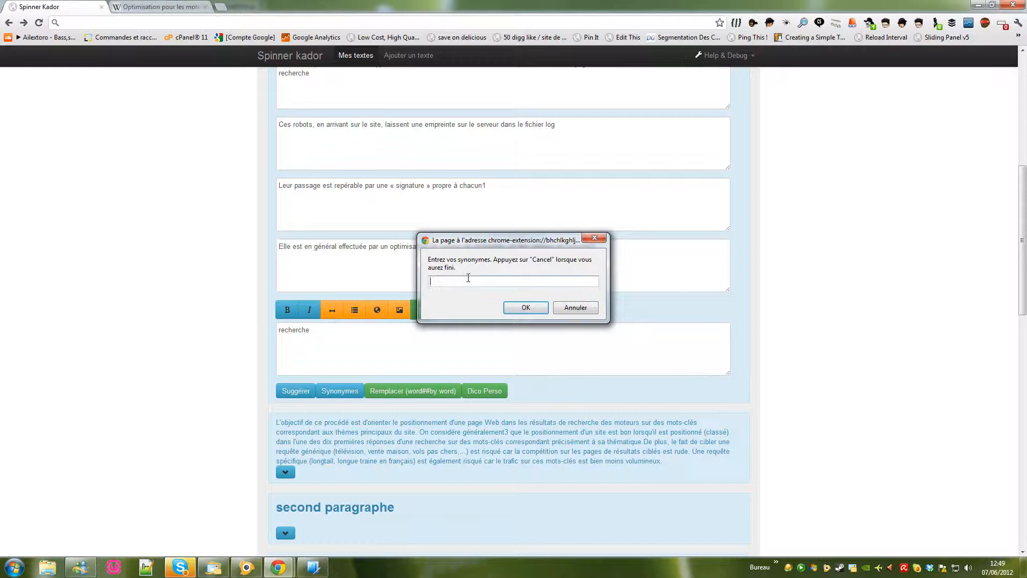
type("grandes rec")
type("hei")
type("che")
key("Return")
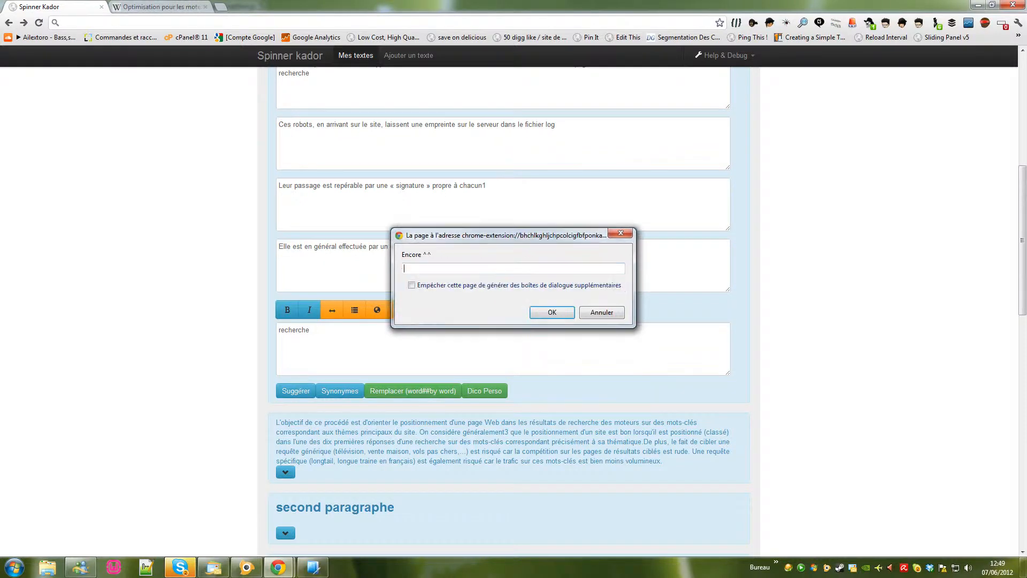
Add "de grosses recherche" as the second synonym of "recherche" and finish the synonym entry.
type("de grosses recherche")
key("Return")
key("Return")
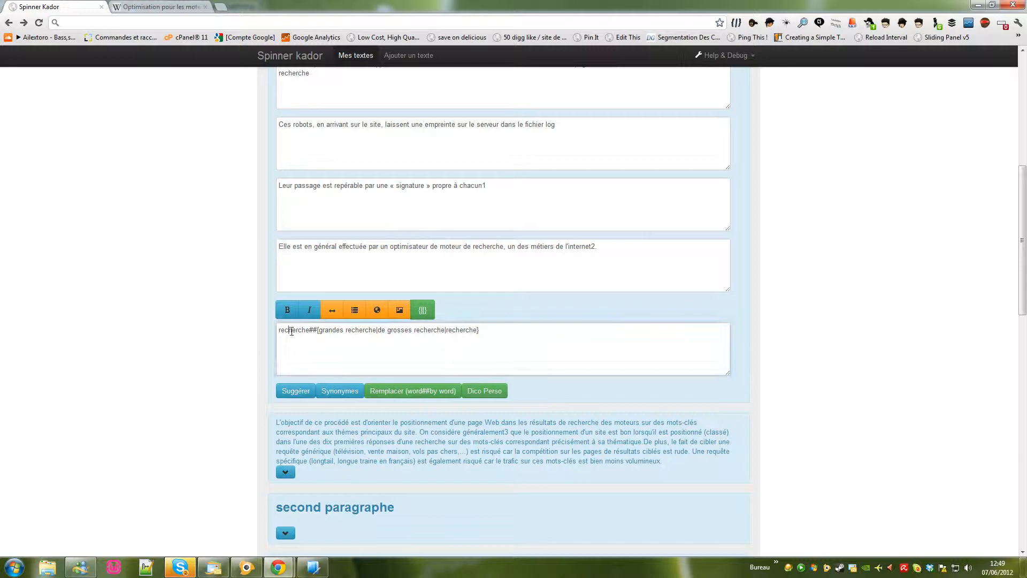
Replace "recherche" throughout the paragraph's sentences with the spin {grandes recherche|de grosses recherche|recherche}.
left_click_drag(289, 330, 483, 331)
left_click(309, 329)
left_click(483, 331)
left_click_drag(321, 331, 360, 329)
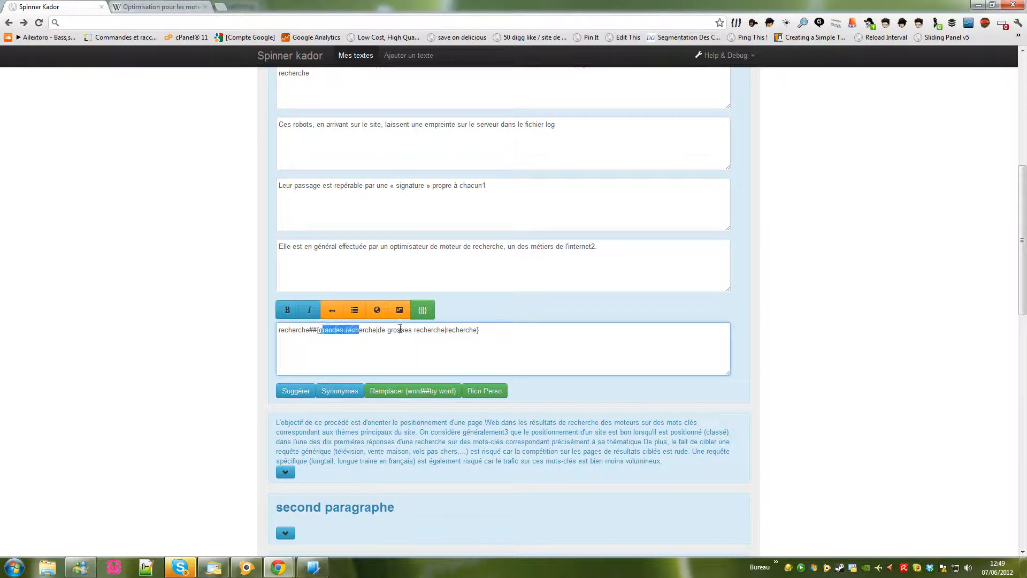
left_click(400, 329)
left_click(465, 330)
left_click_drag(309, 330, 316, 331)
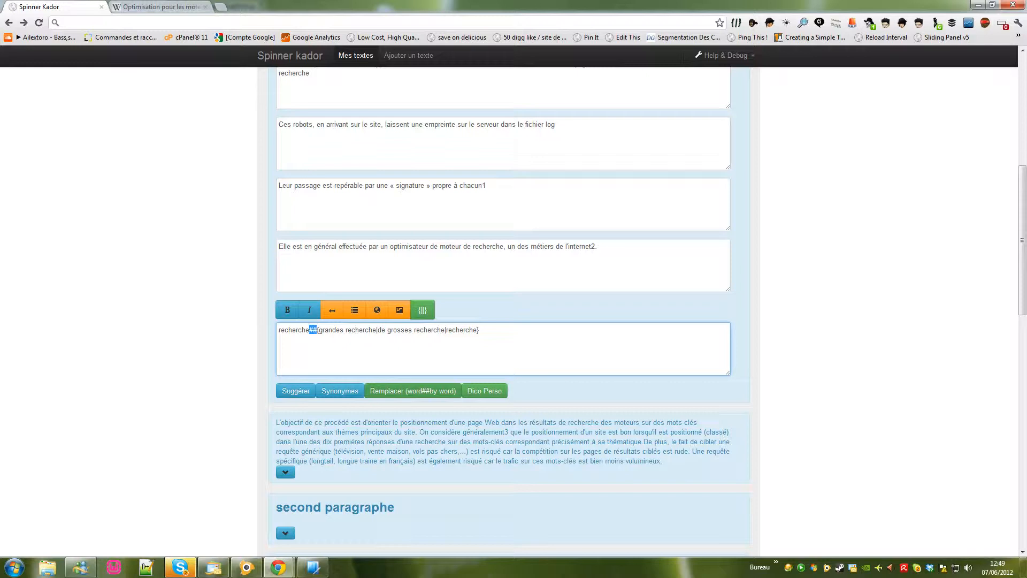
left_click(413, 390)
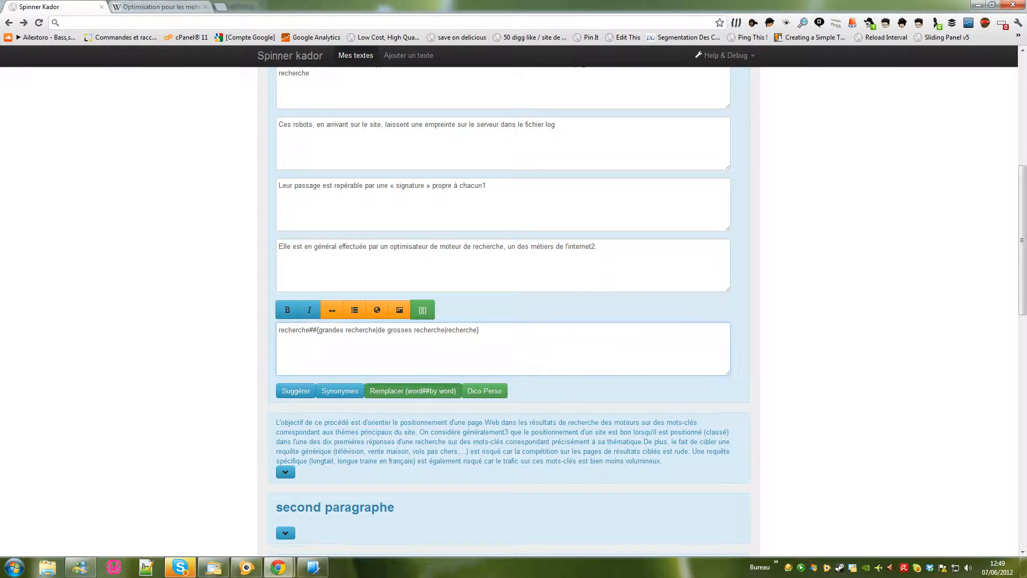
left_click(422, 270)
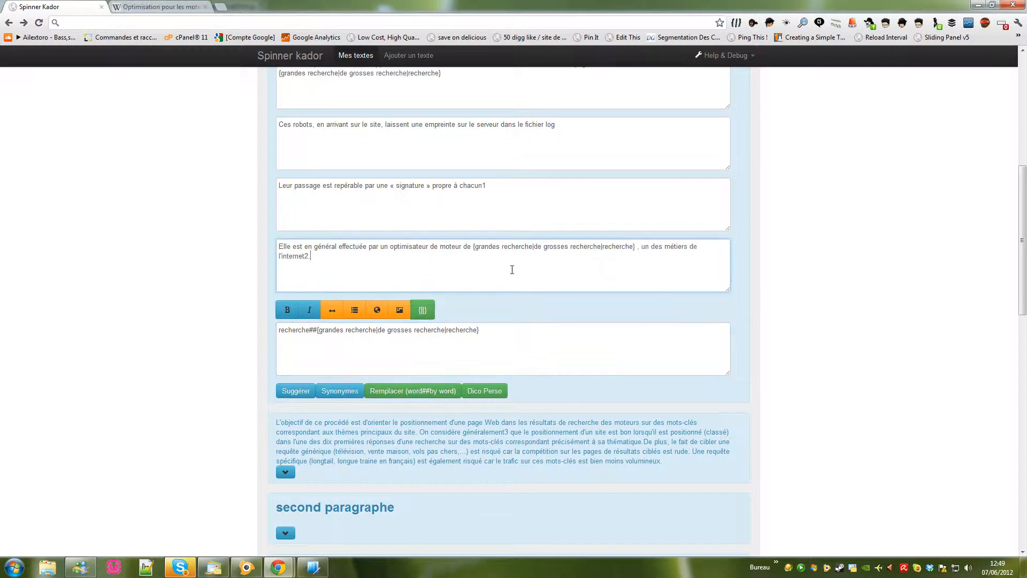
Examine the spins inserted for "recherche" across the first body paragraph's sentences.
scroll(465, 298, "up", 4)
left_click_drag(325, 219, 447, 497)
left_click(458, 453)
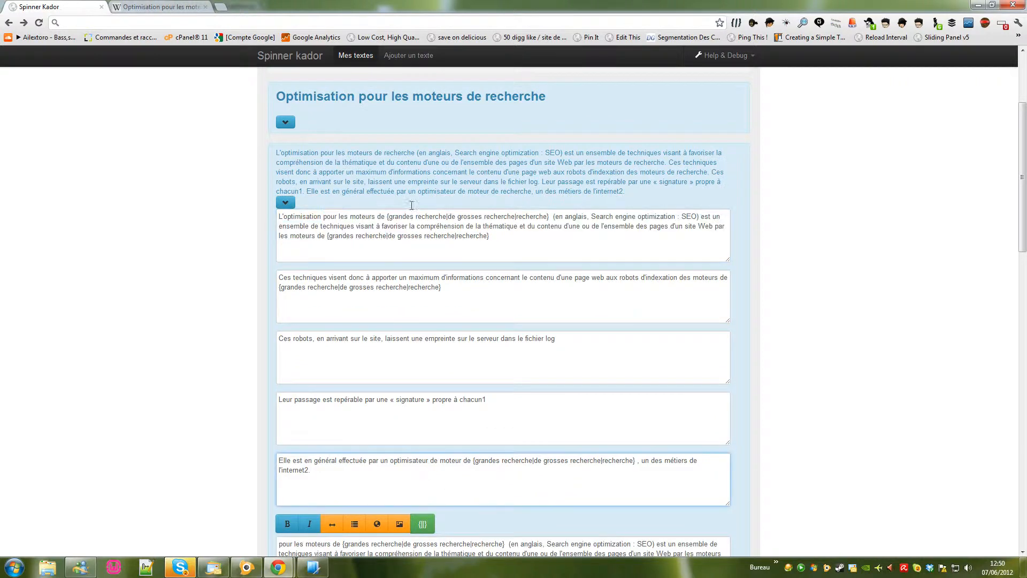
scroll(516, 355, "down", 3)
left_click(500, 408)
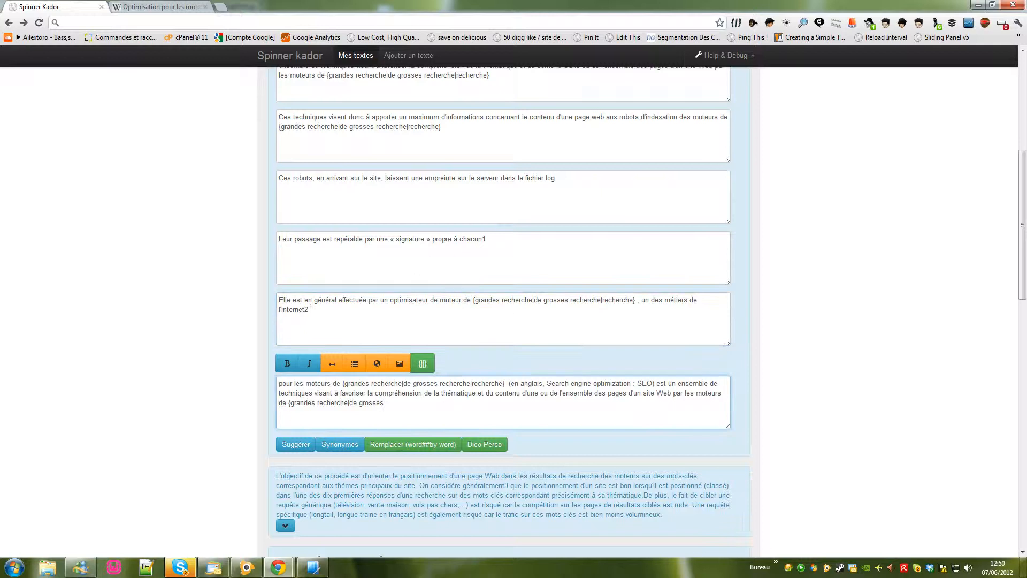
left_click_drag(441, 300, 635, 301)
Preview the master spin with the "recherche" synonyms and close the preview.
scroll(491, 367, "down", 10)
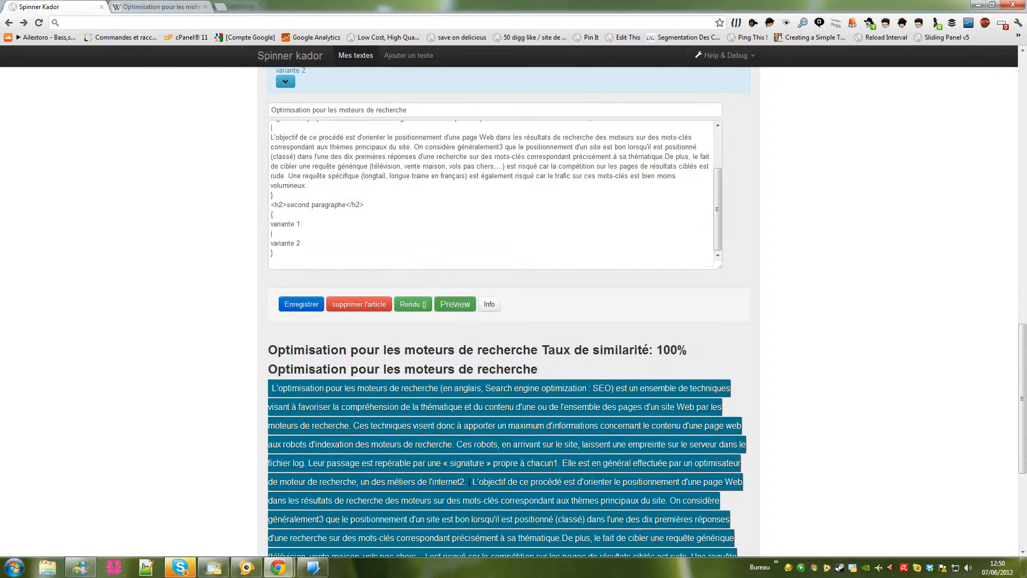
left_click(455, 303)
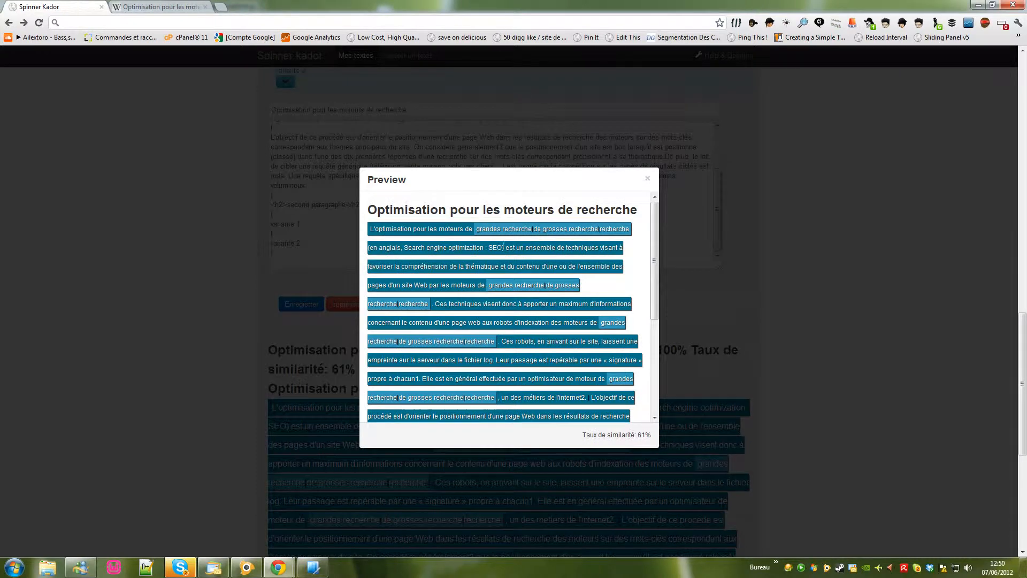
key("Escape")
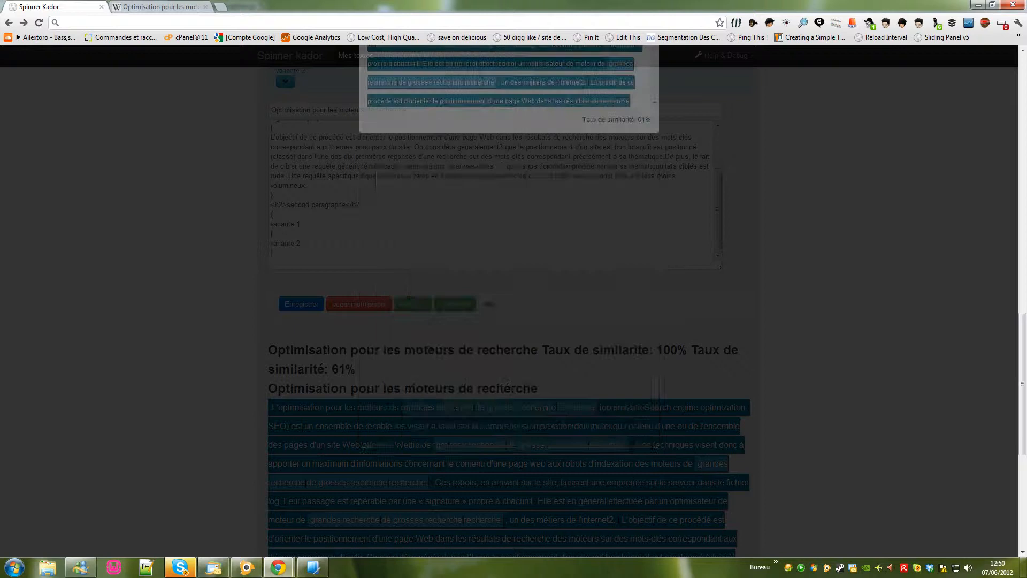
left_click(419, 247)
Insert the nested spin {très|} before "grosses" in the first "recherche" spin of the paragraph's first sentence.
scroll(420, 241, "up", 1)
scroll(420, 240, "up", 8)
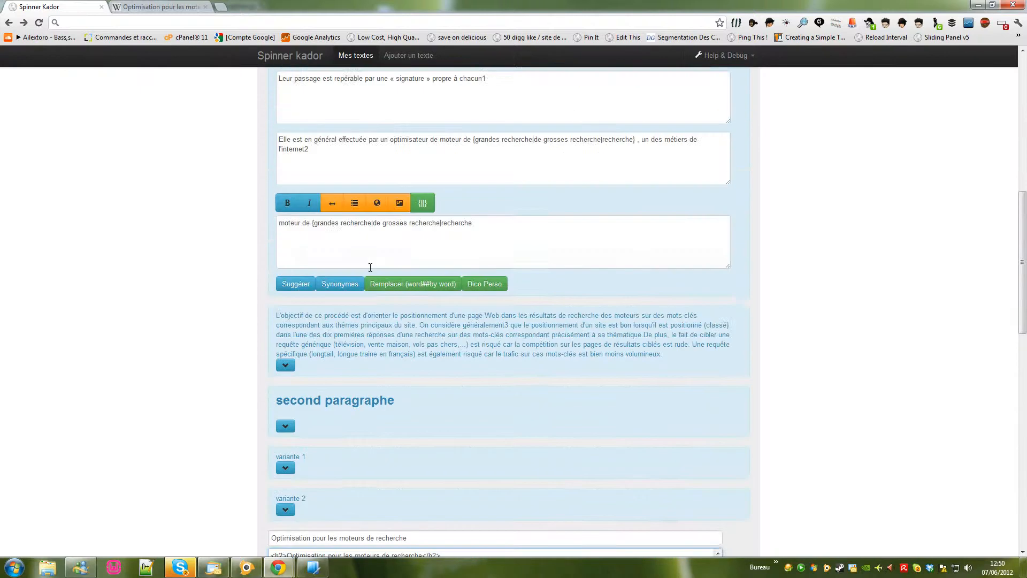
scroll(430, 235, "up", 4)
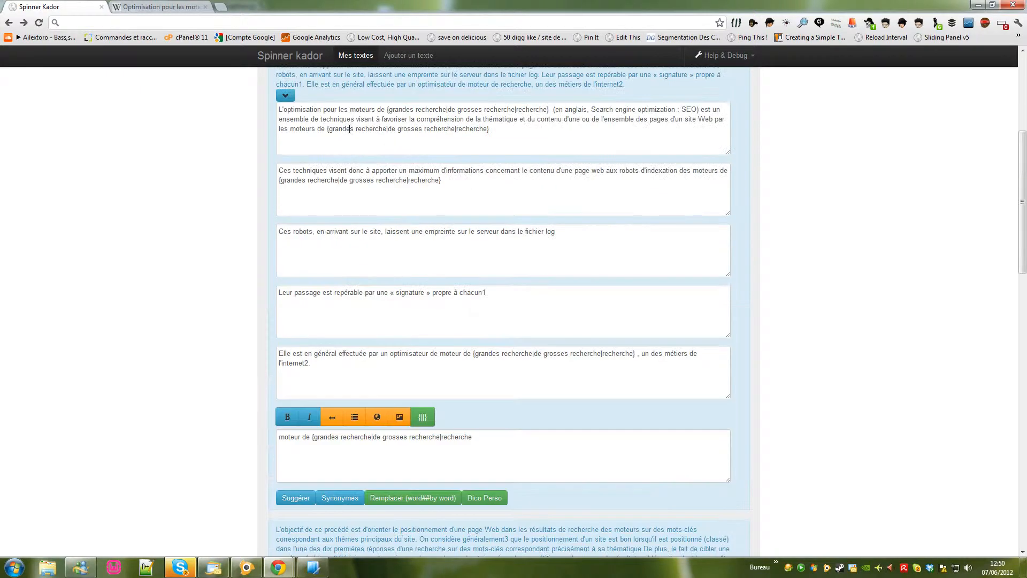
left_click(465, 110)
left_click(456, 109)
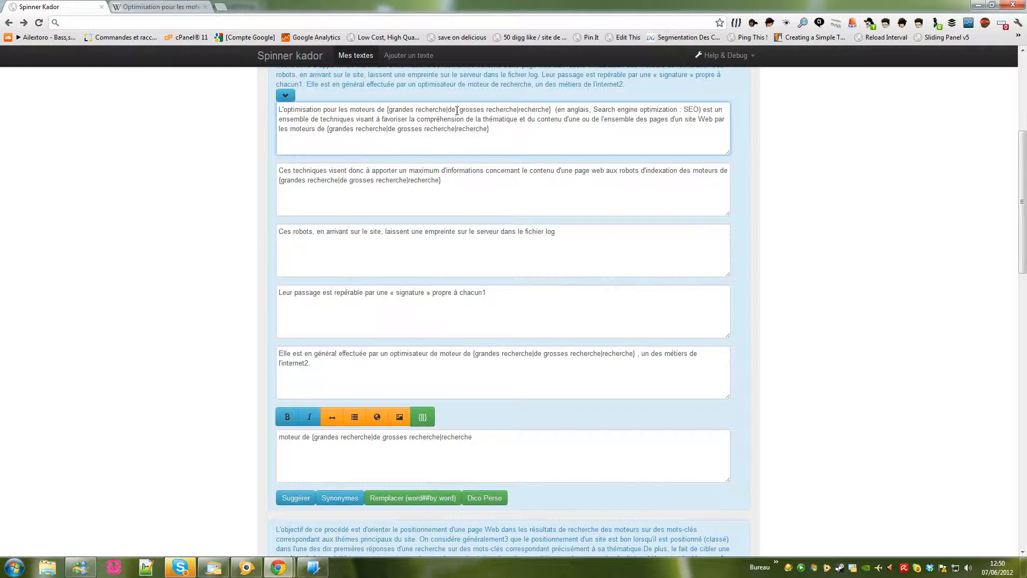
type("{}")
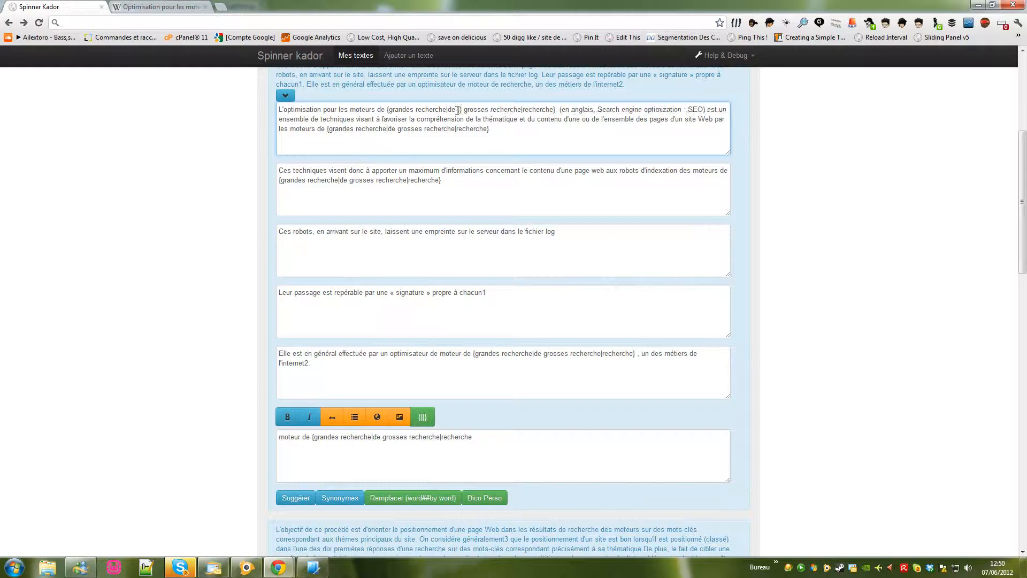
key("Delete")
type("t")
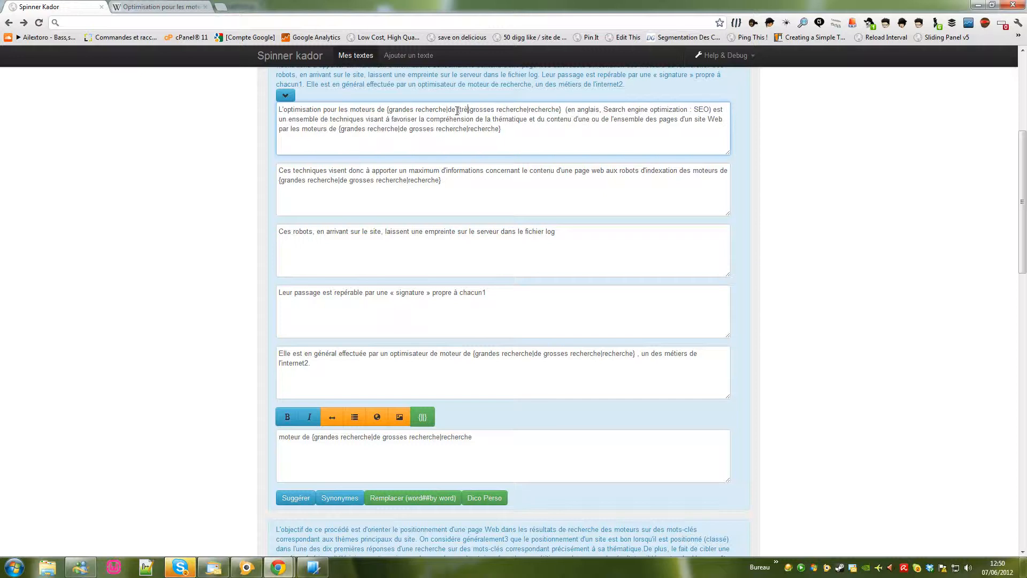
type("rès||")
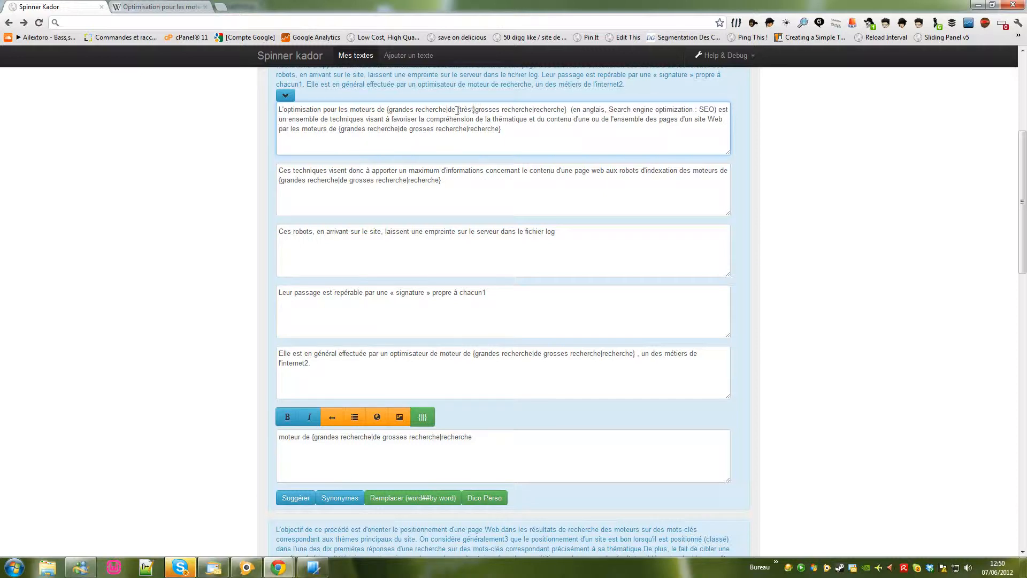
Preview the master spin to check the nested "très" spin, and close the preview.
scroll(447, 294, "up", 5)
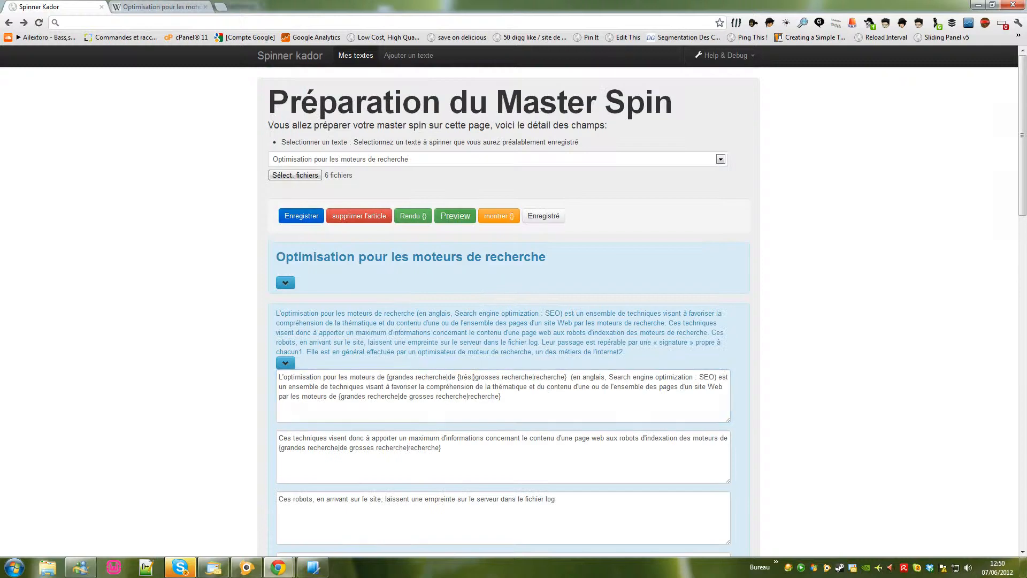
left_click(455, 216)
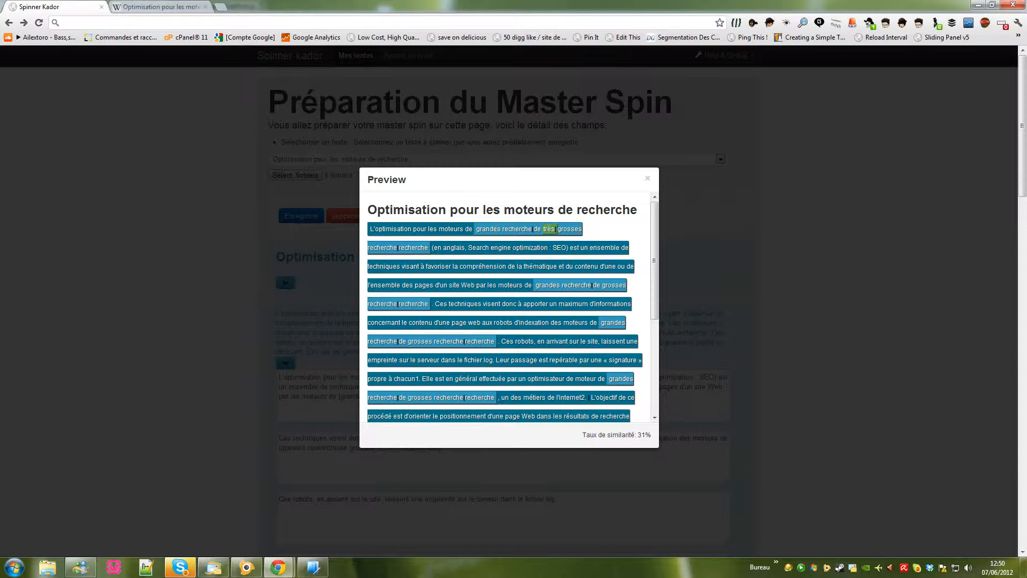
left_click(648, 178)
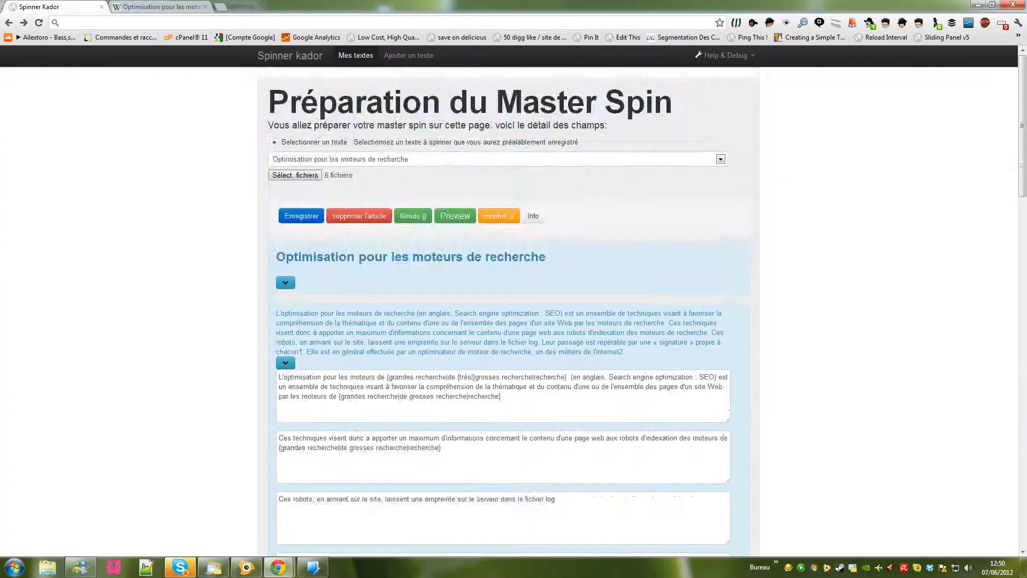
Select the word "laissent" in the paragraph's third sentence as the word to spin.
scroll(332, 338, "down", 3)
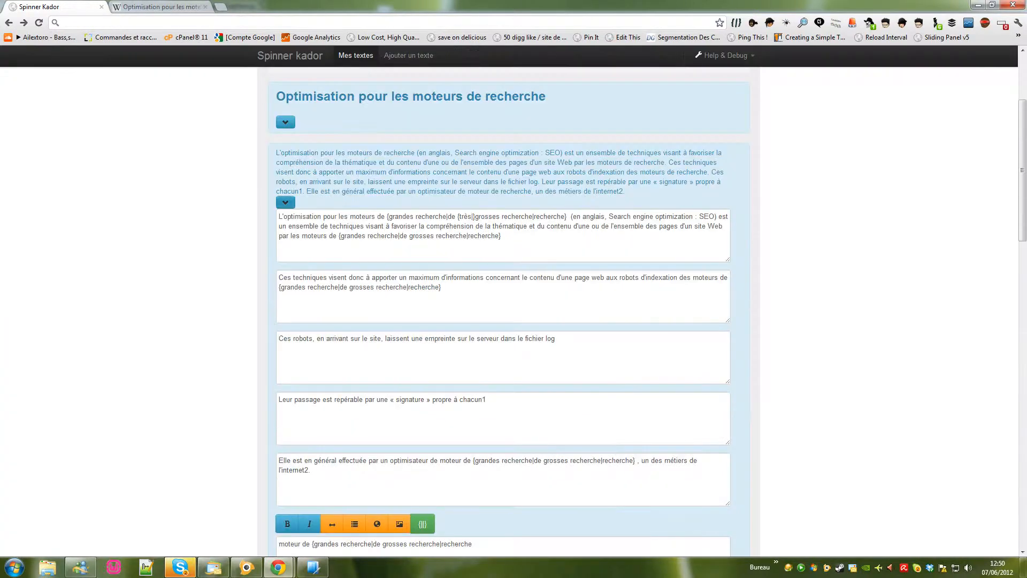
scroll(388, 283, "down", 5)
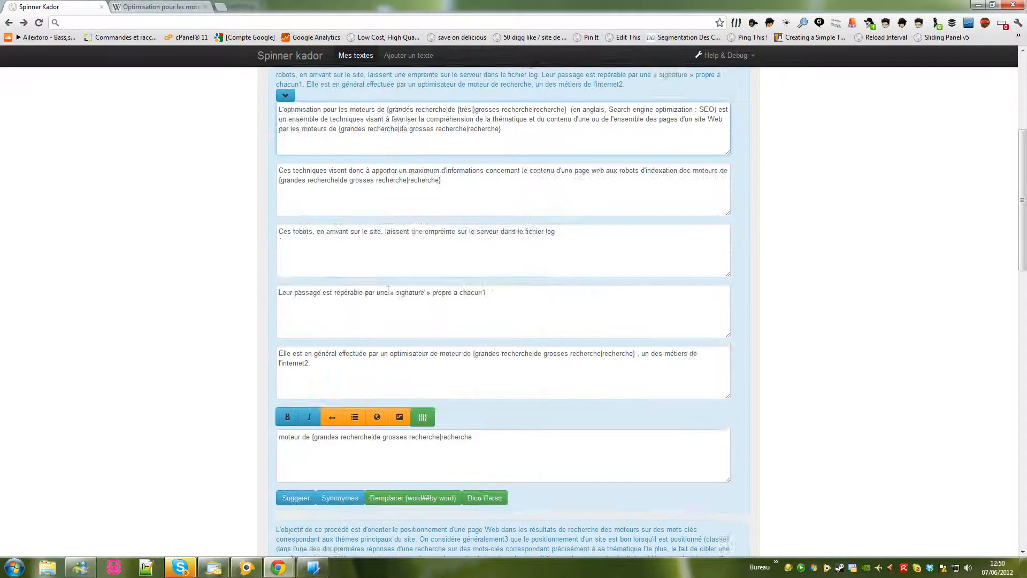
scroll(425, 295, "up", 3)
left_click_drag(385, 230, 411, 232)
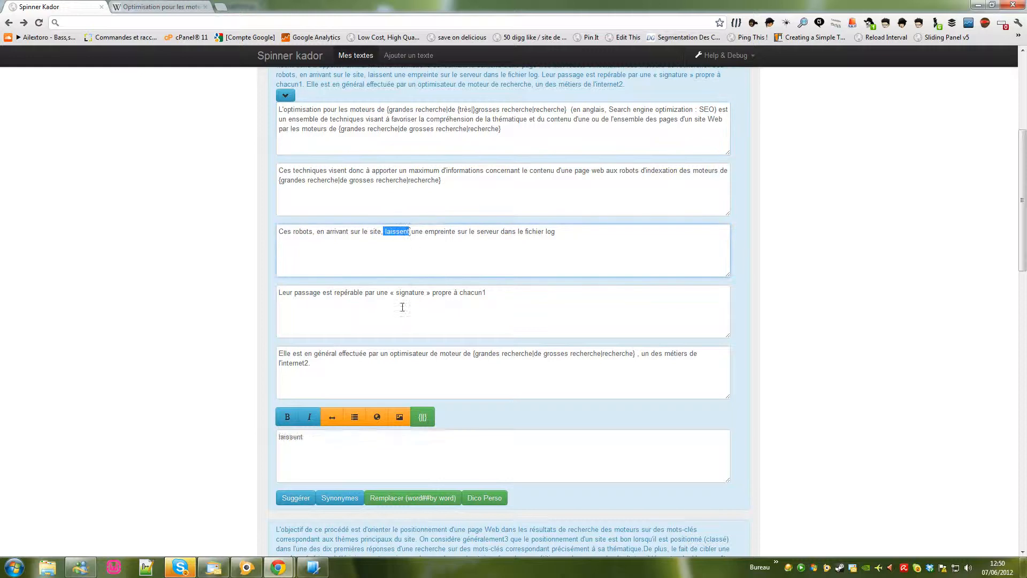
scroll(348, 461, "down", 3)
double_click(310, 278)
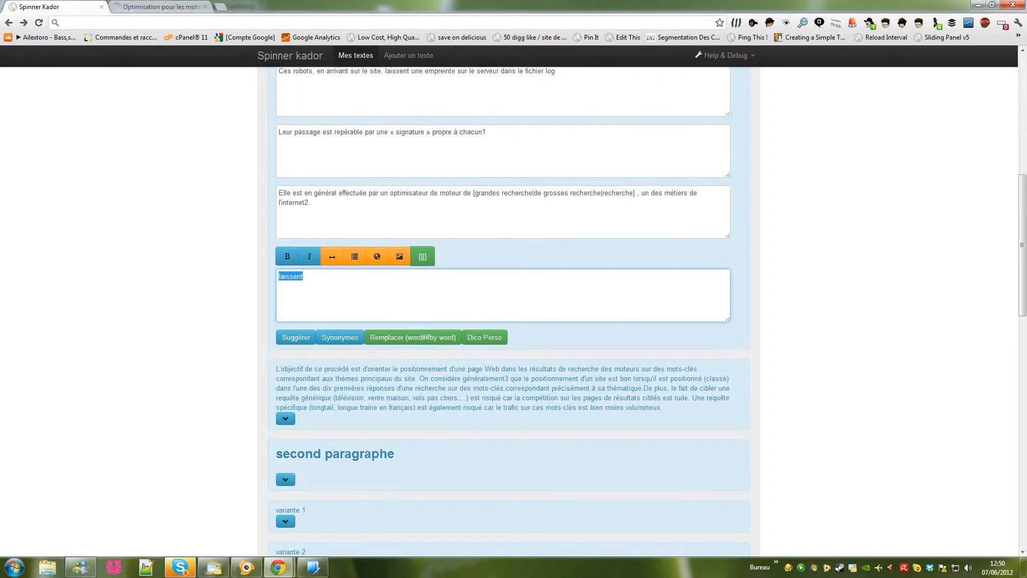
Request suggested variants for "laissent", examine them, and delete the generated list, keeping only the word.
left_click(339, 338)
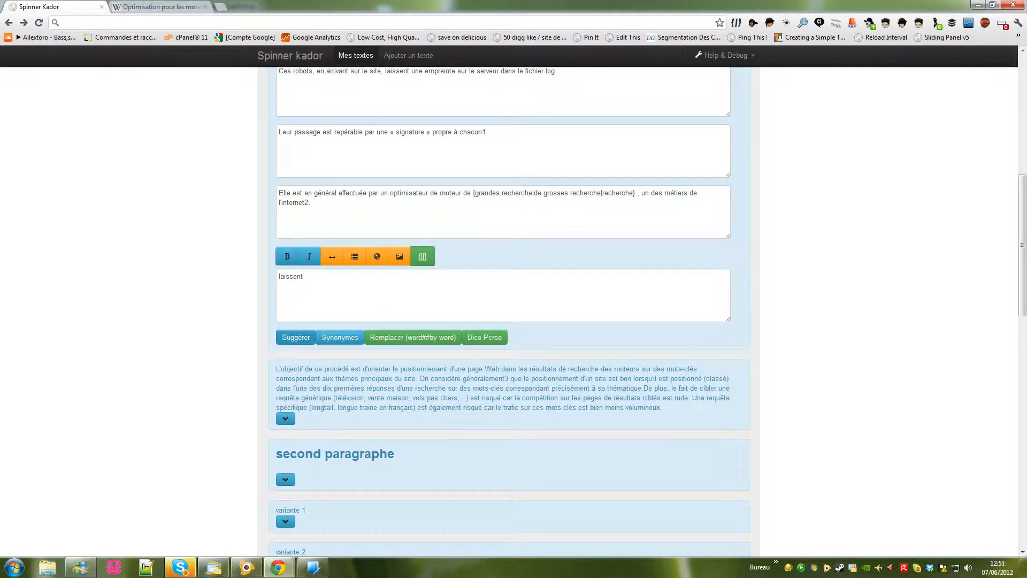
left_click(296, 337)
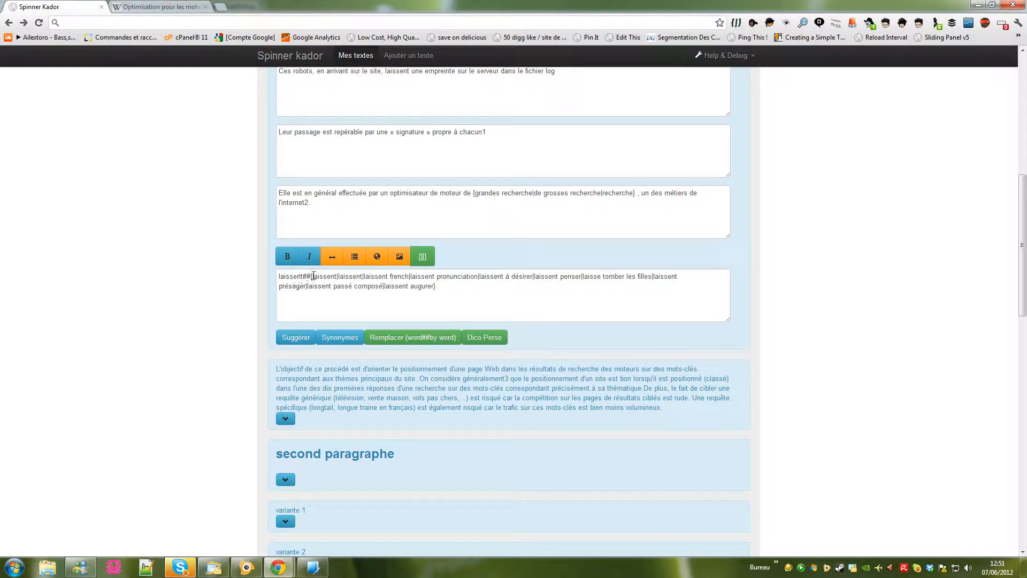
left_click_drag(313, 276, 439, 285)
left_click(353, 276)
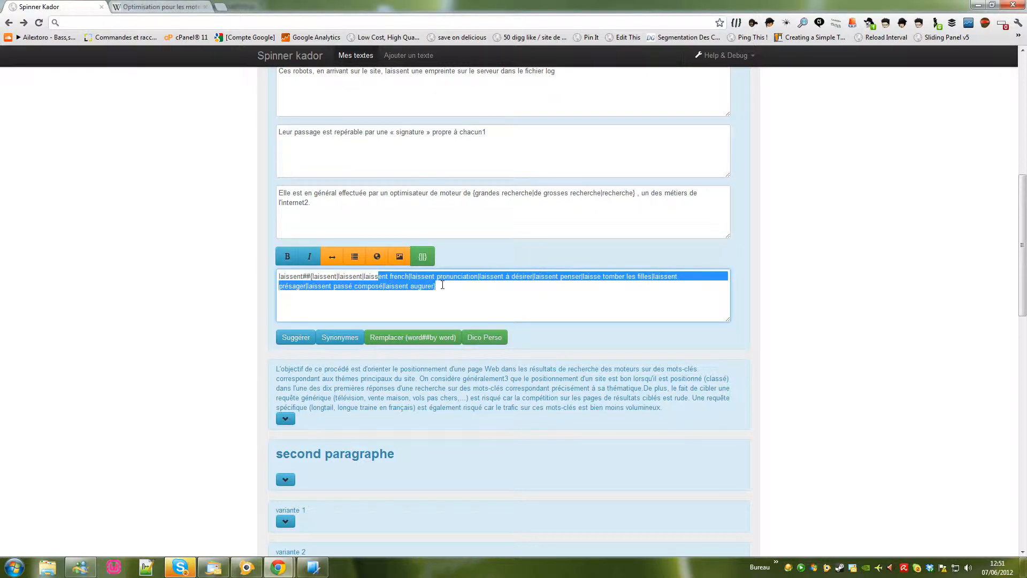
left_click(371, 286)
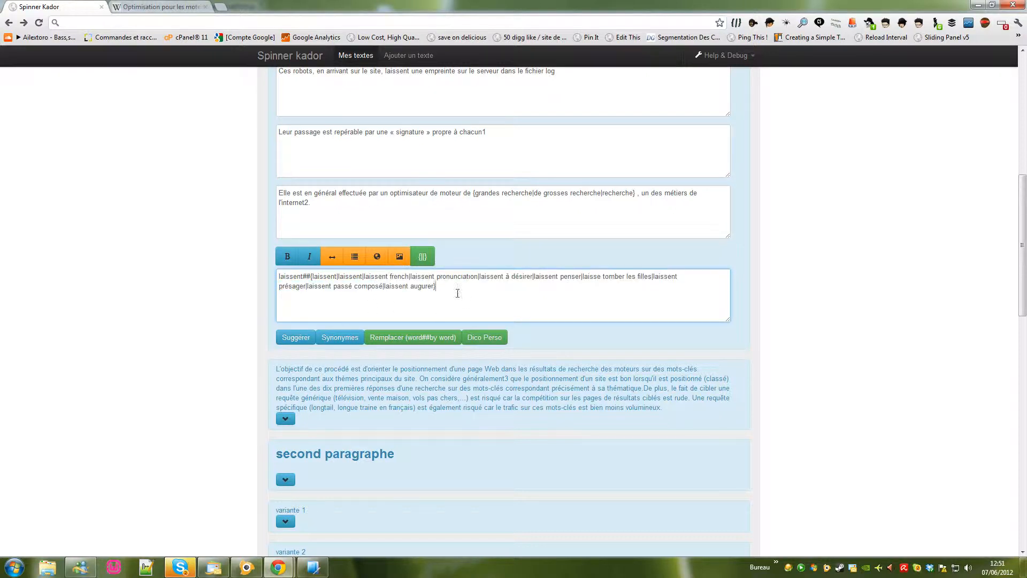
left_click_drag(456, 291, 303, 276)
key("BackSpace")
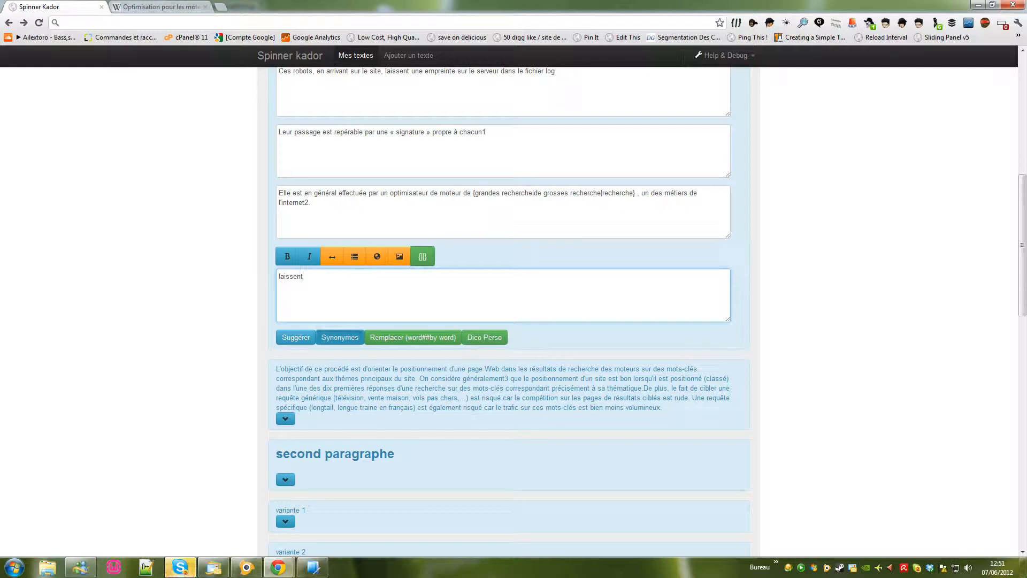
Fetch the synonyms of "laissent" and remove "passent" and "quittent" from the list.
left_click(340, 337)
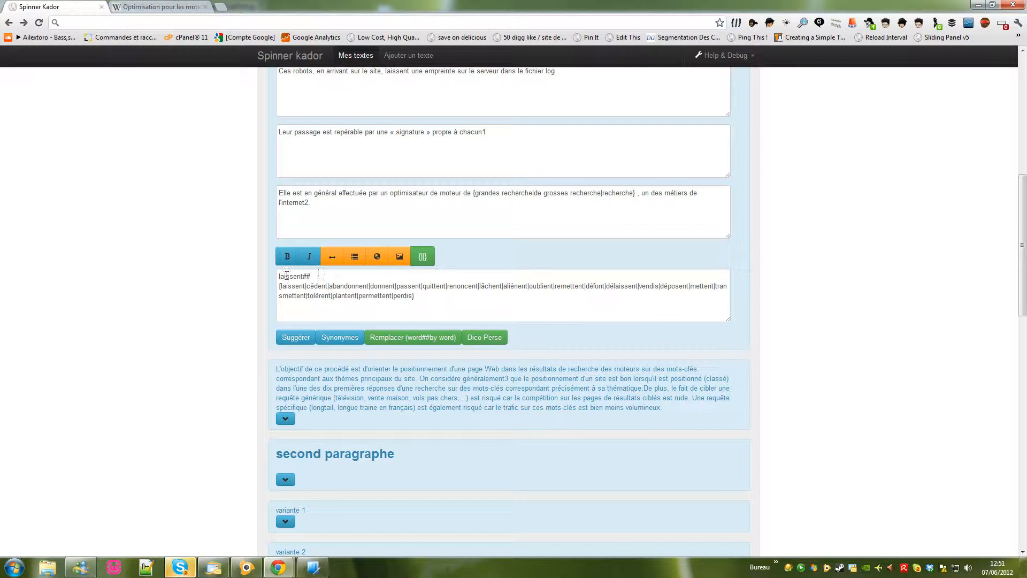
left_click(299, 286)
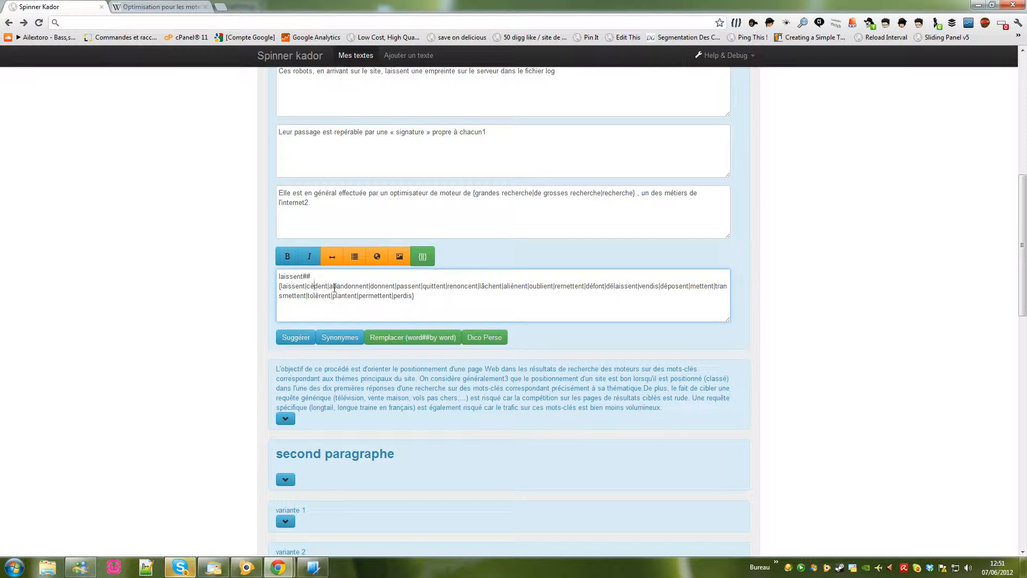
left_click_drag(348, 286, 307, 286)
left_click(373, 286)
double_click(402, 286)
key("BackSpace")
key("BackSpace")
double_click(408, 286)
key("BackSpace")
key("BackSpace")
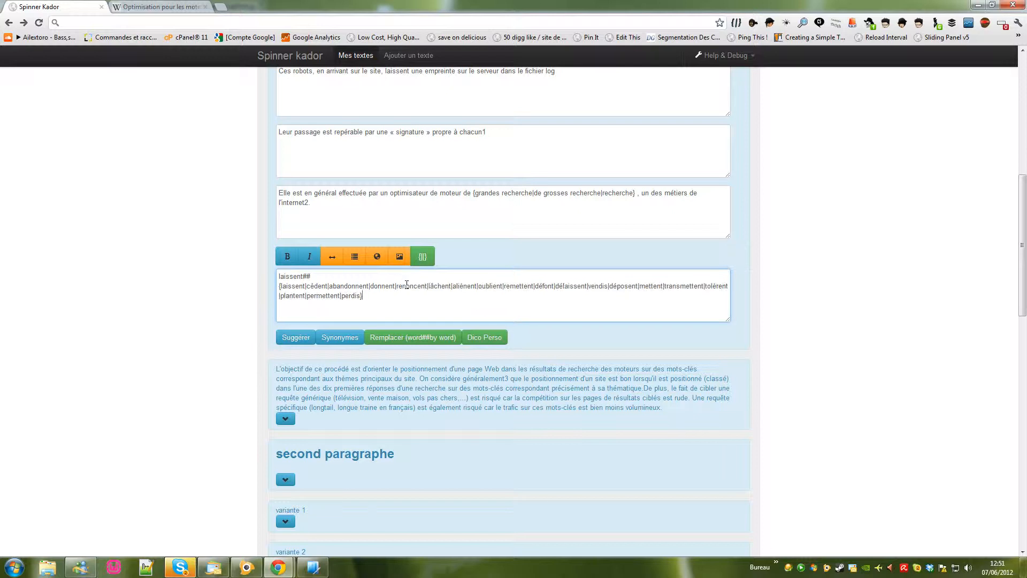
Trim the synonym list for "laissent" down to {laissent|cèdent|abandonnent}.
left_click_drag(371, 284, 586, 288)
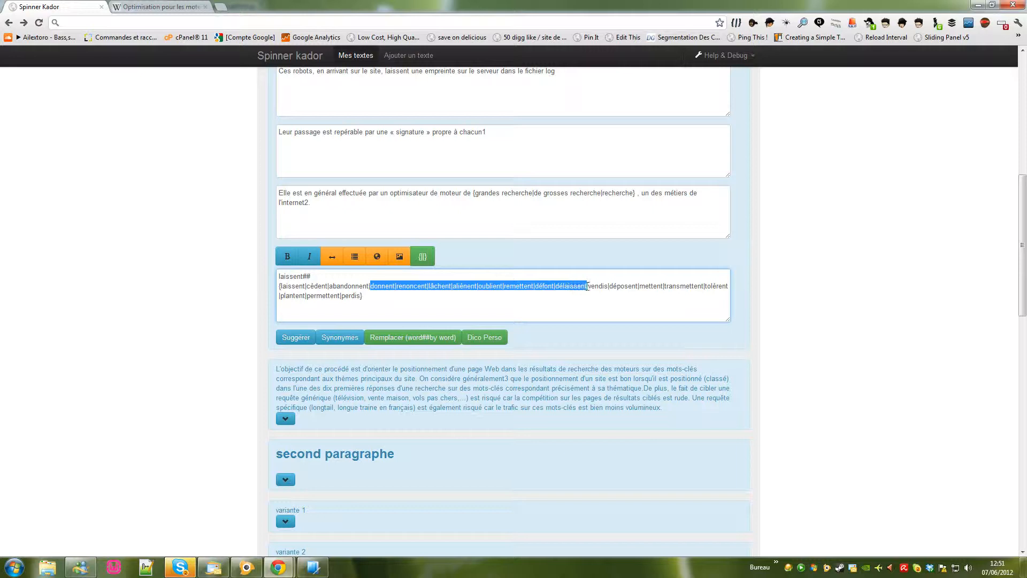
key("BackSpace")
key("BackSpace")
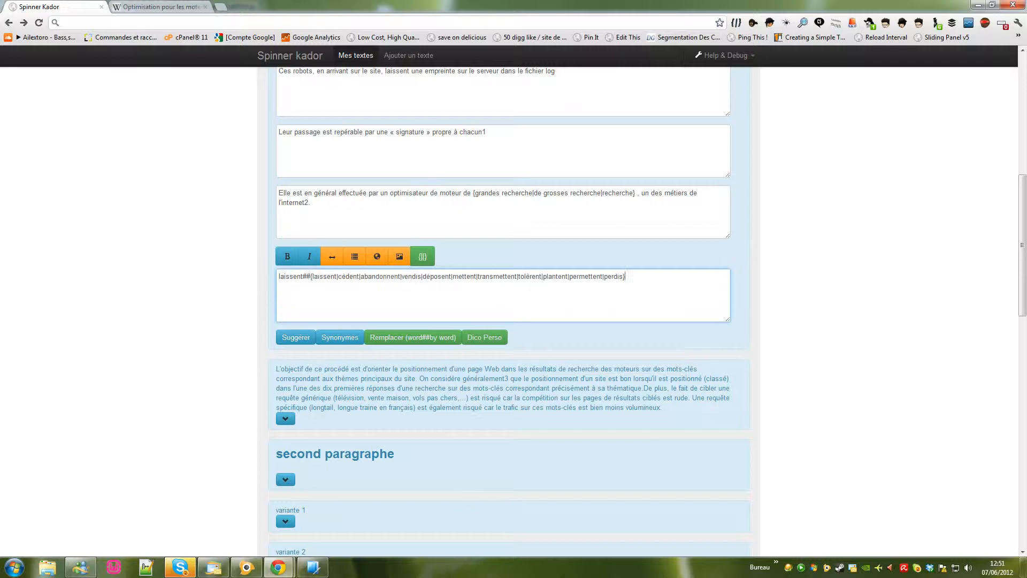
left_click(400, 277)
left_click_drag(402, 275, 624, 274)
key("BackSpace")
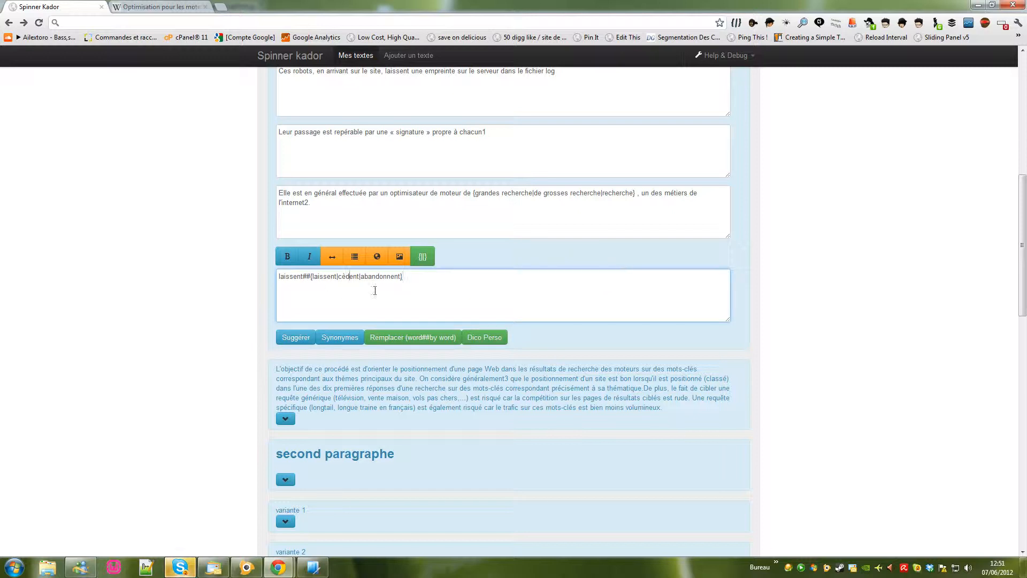
left_click_drag(432, 275, 251, 276)
left_click(312, 290)
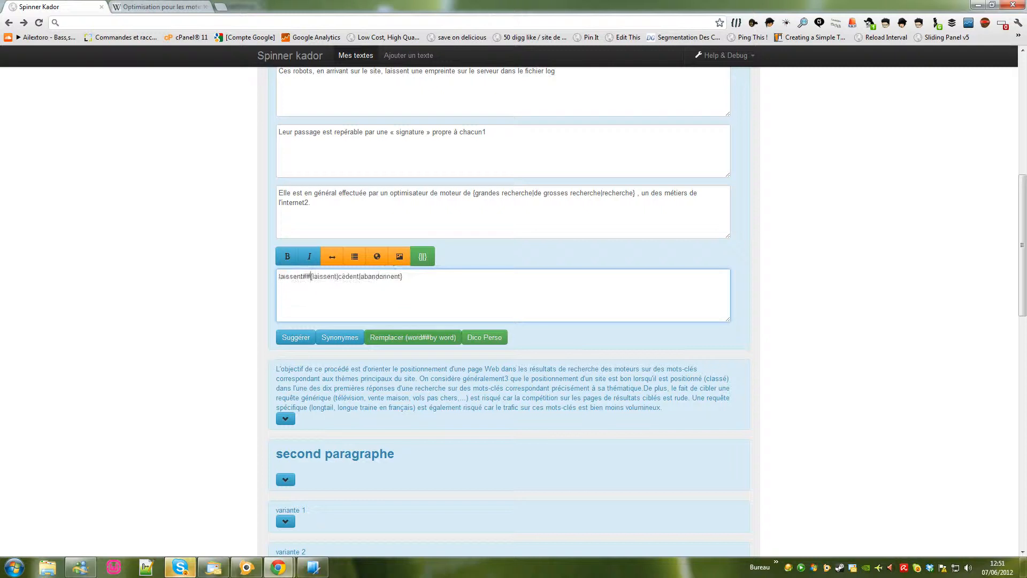
Replace "laissent" in the third sentence with {laissent|cèdent|abandonnent} and check the inserted spin.
left_click(412, 337)
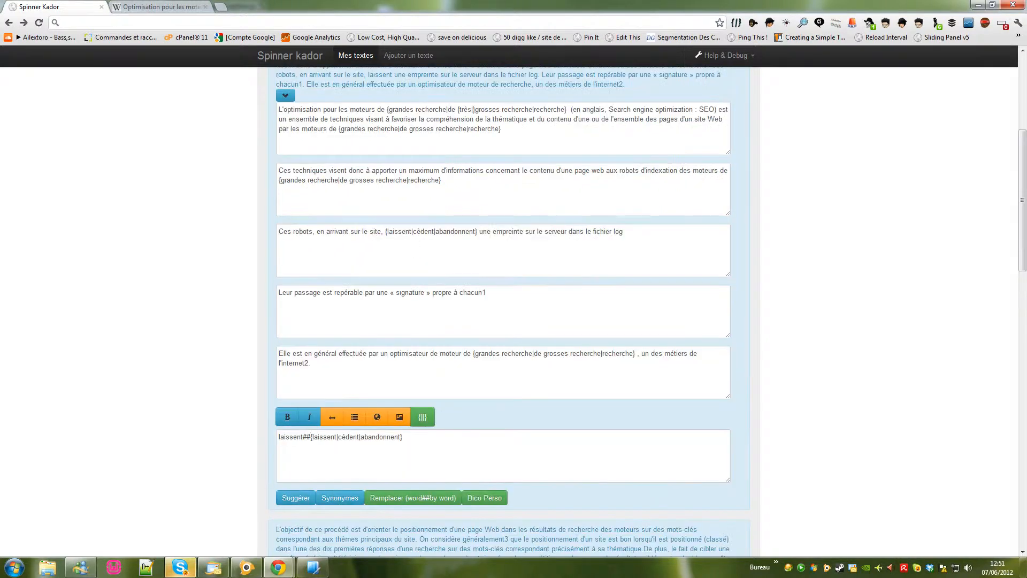
left_click_drag(383, 232, 473, 231)
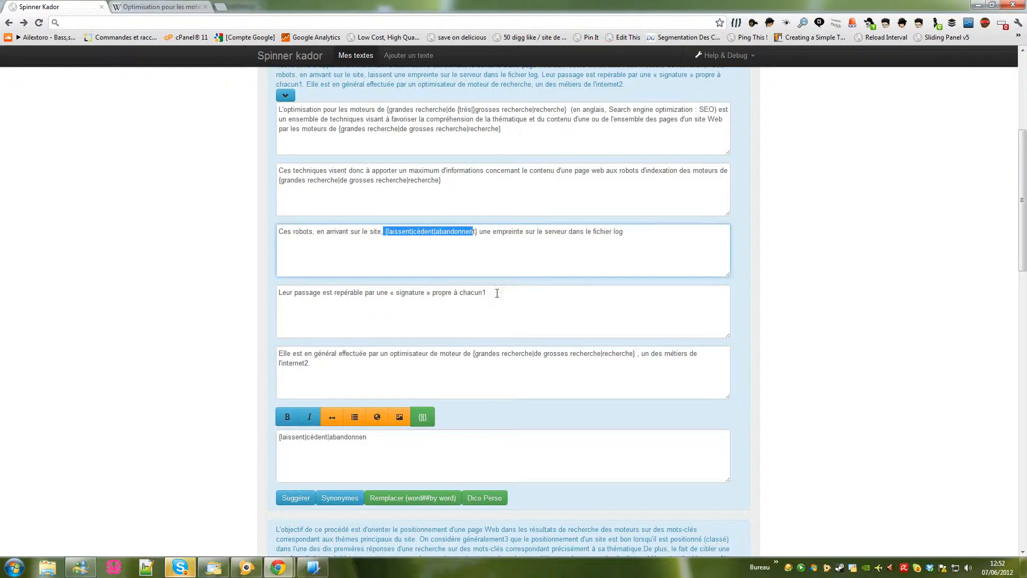
scroll(481, 241, "down", 4)
scroll(481, 240, "up", 3)
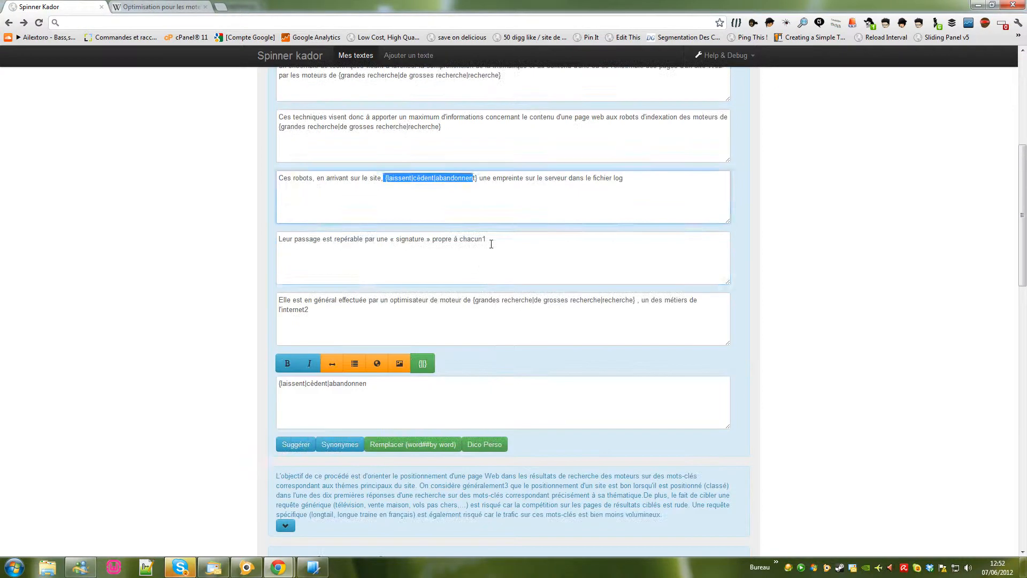
left_click(387, 271)
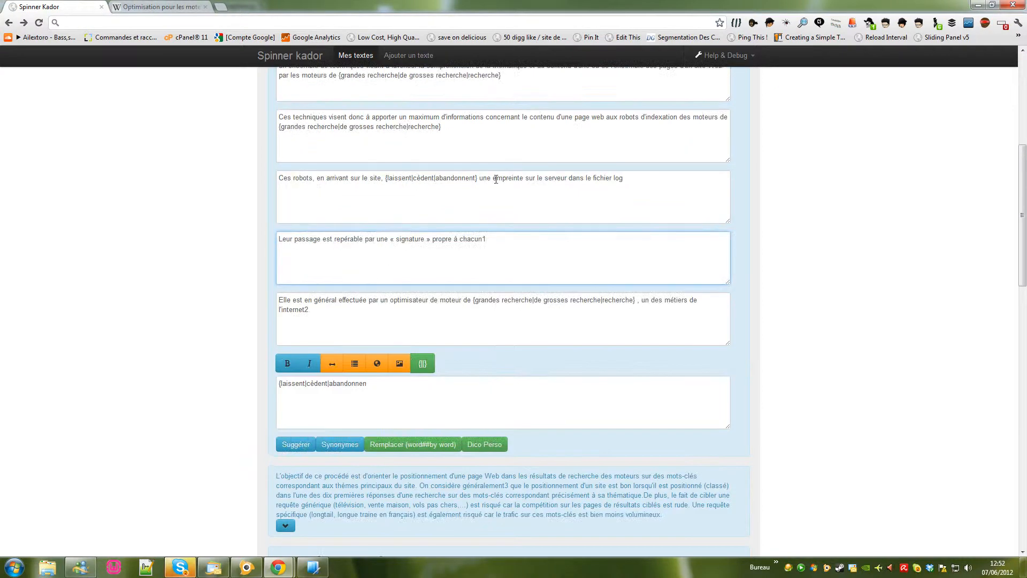
Fetch the synonyms of "empreinte" from the third sentence and remove the duplicate "empreinte" from the list.
left_click_drag(493, 179, 523, 179)
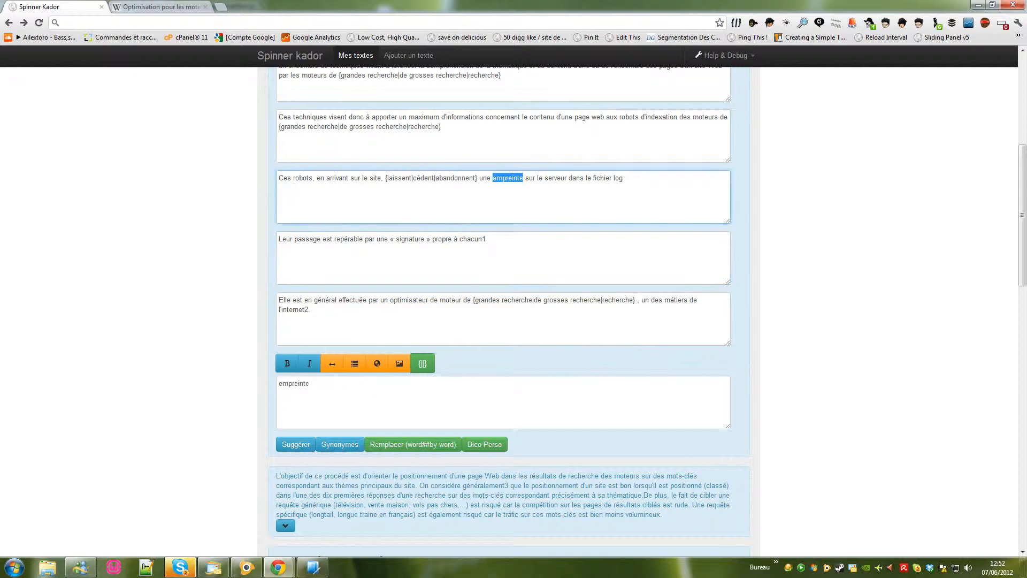
left_click(298, 383)
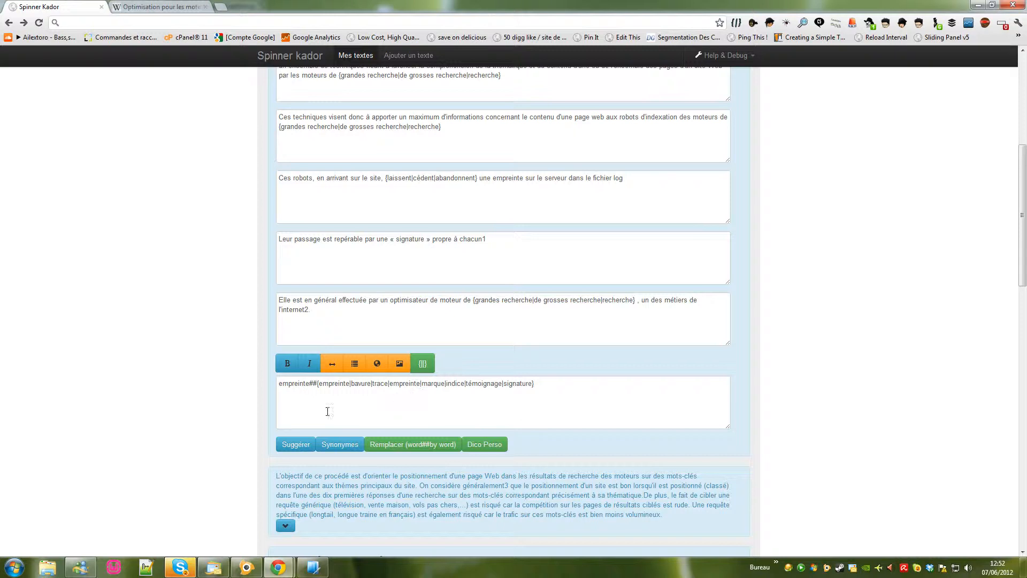
mouse_move(280, 383)
left_mouse_down()
mouse_move(562, 381)
mouse_move(299, 386)
mouse_move(315, 385)
left_mouse_up()
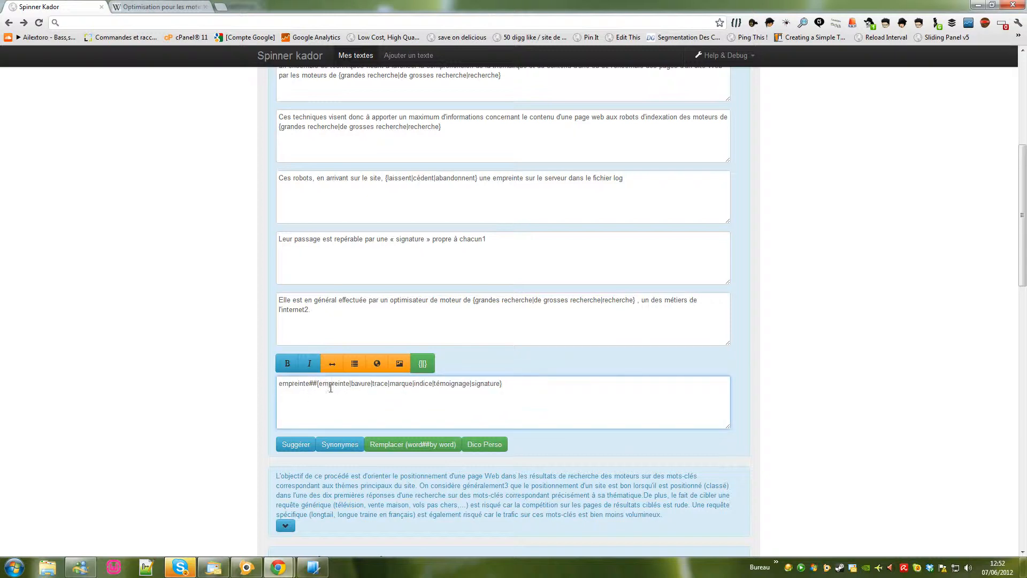
Remove "marque", "trace" and "bavure" from the list, and replace "empreinte" in the third sentence with {empreinte|indice|témoignage|signature}.
left_click(338, 385)
double_click(400, 386)
double_click(381, 383)
double_click(362, 384)
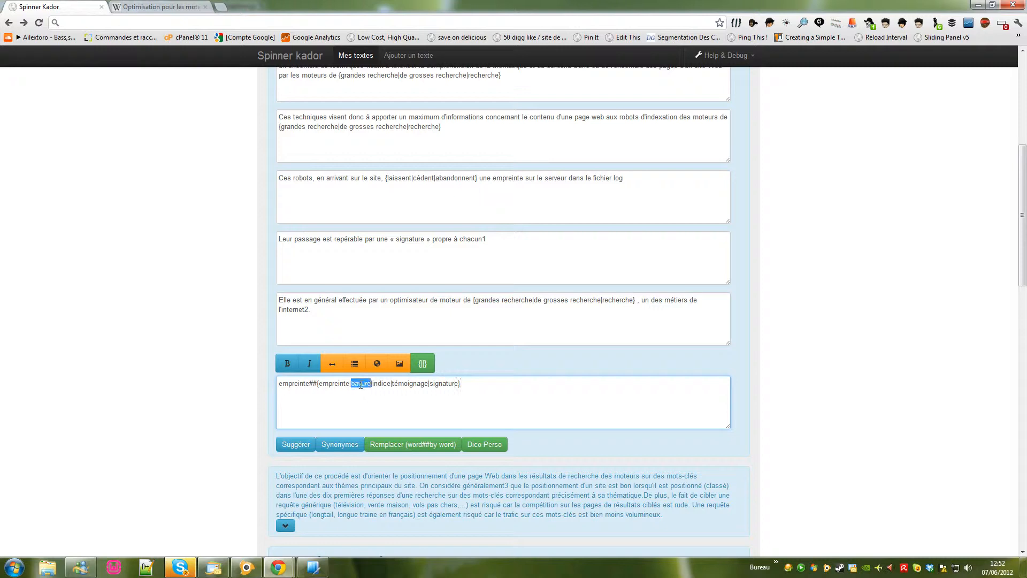
left_click(412, 444)
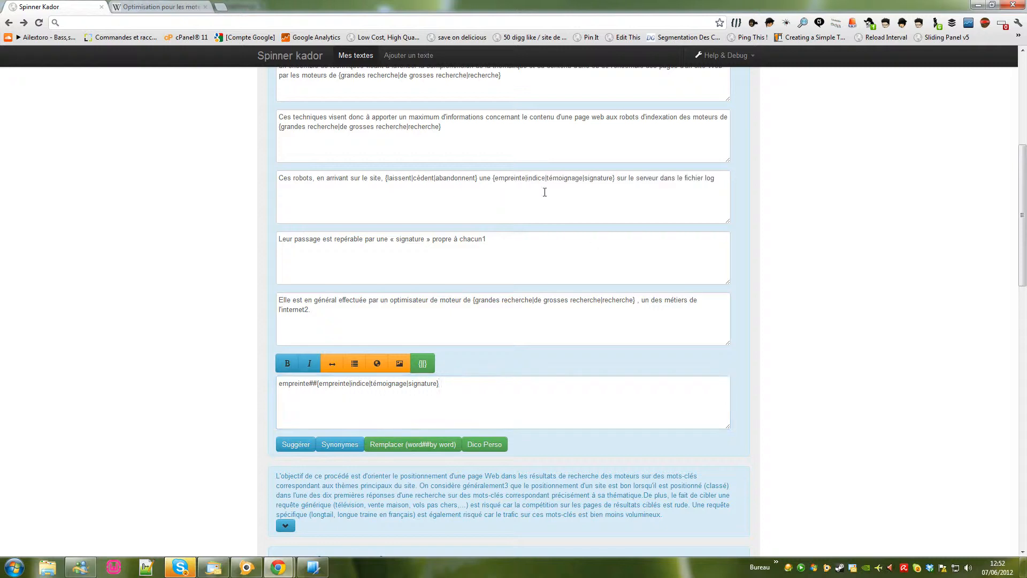
left_click_drag(493, 180, 615, 179)
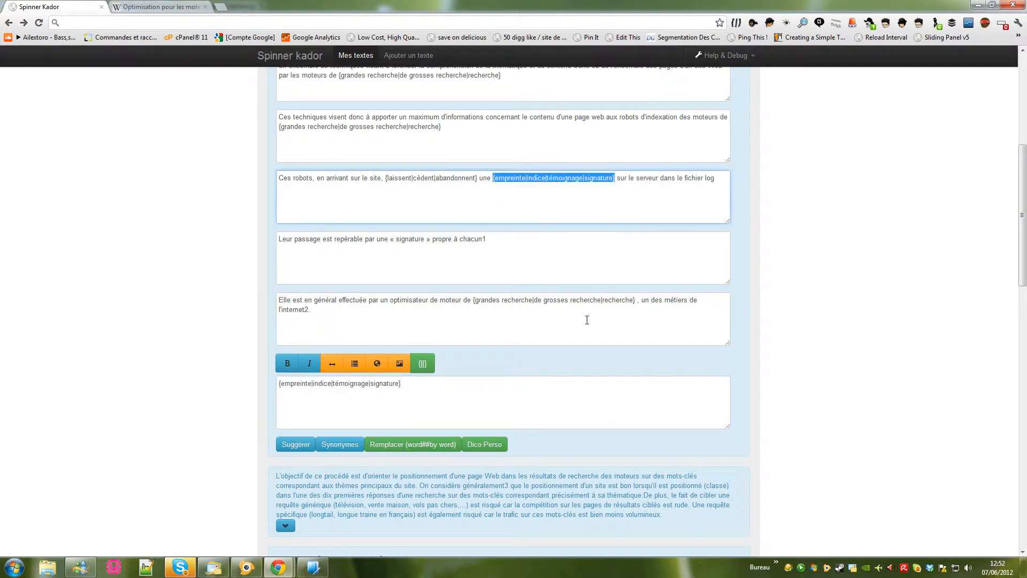
left_click(480, 336)
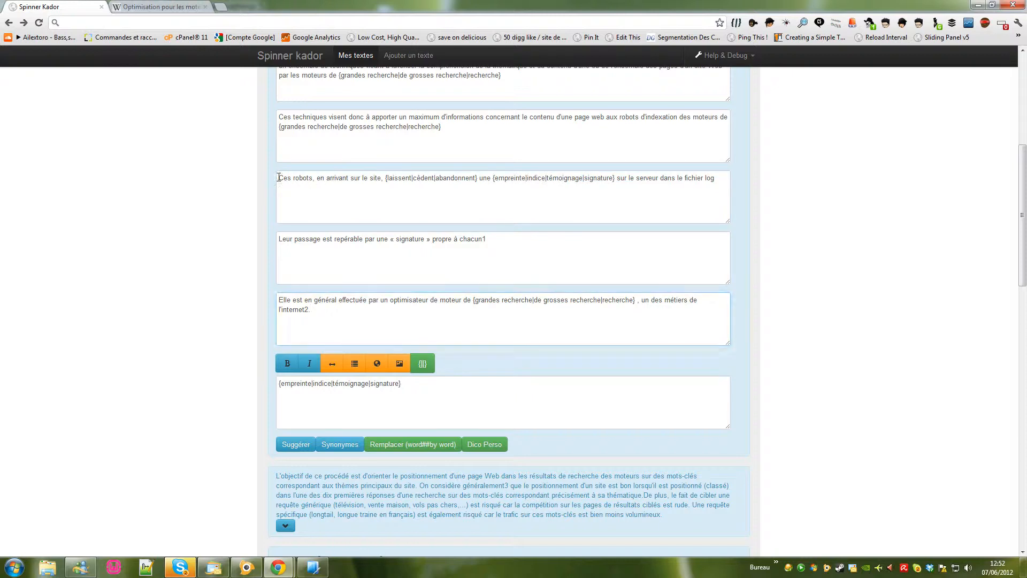
Make "Ces robots" bold at the start of the third sentence by replacing it with its <b>-tagged version.
left_click_drag(279, 178, 313, 180)
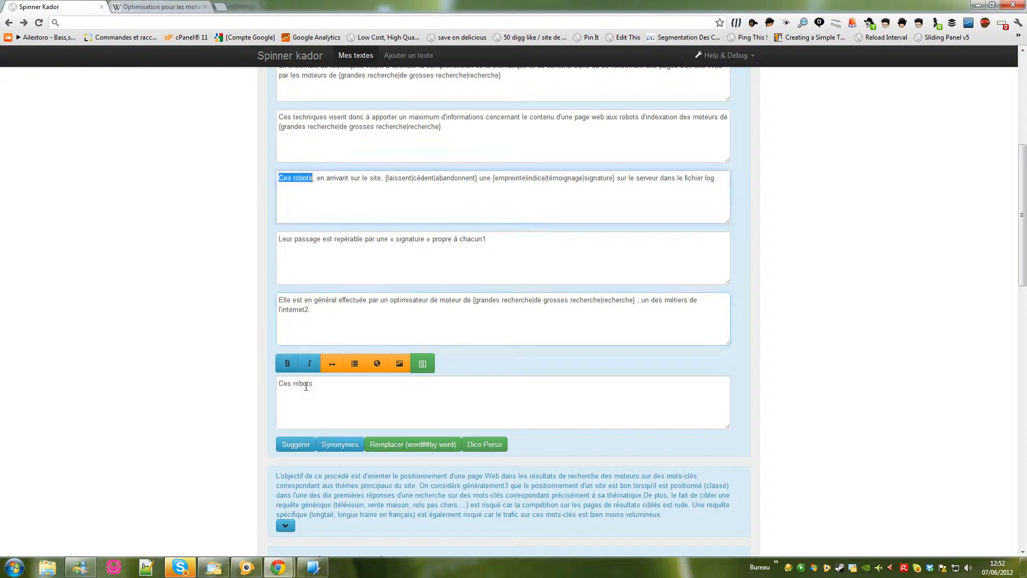
left_click_drag(332, 386, 278, 382)
left_click(287, 363)
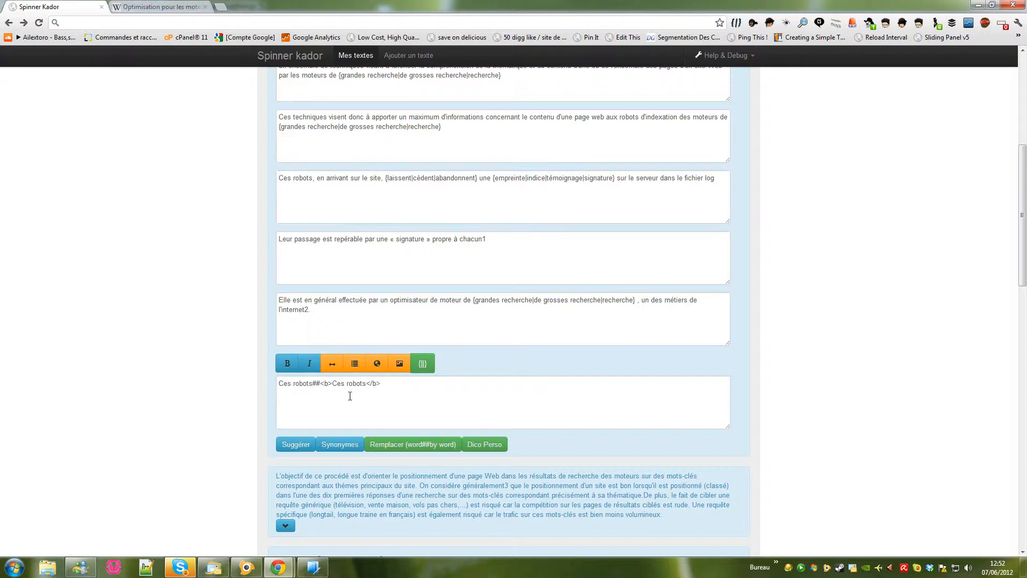
left_click(395, 444)
left_click(307, 178)
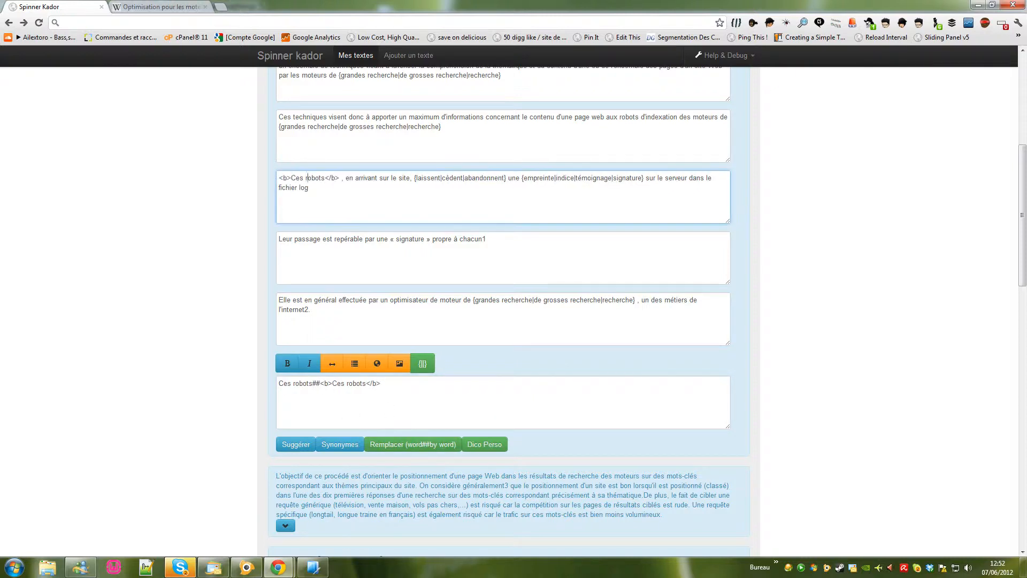
Render a spun version of the article, respin it, and check the bold text and the word counts.
scroll(321, 267, "down", 15)
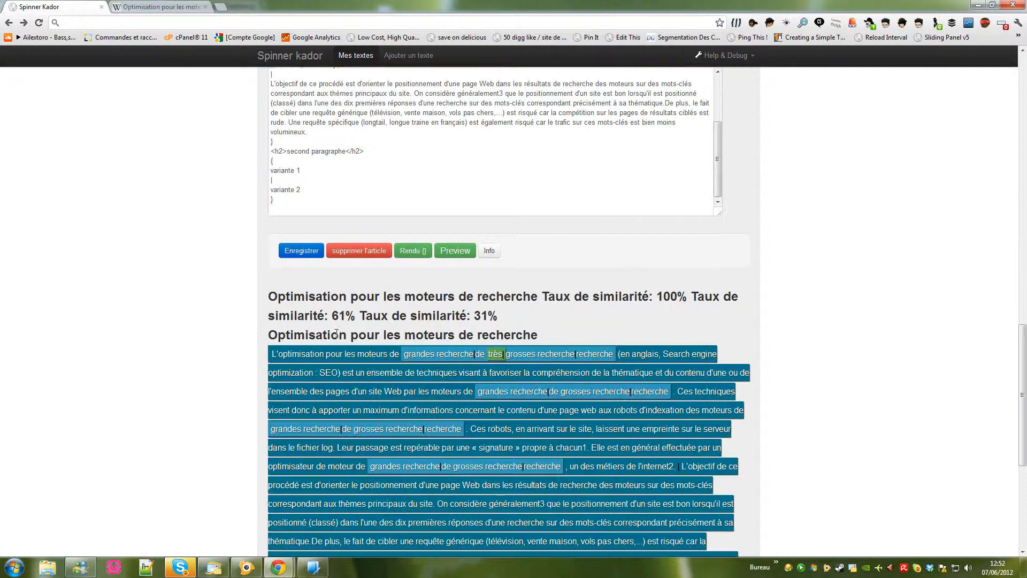
left_click(413, 251)
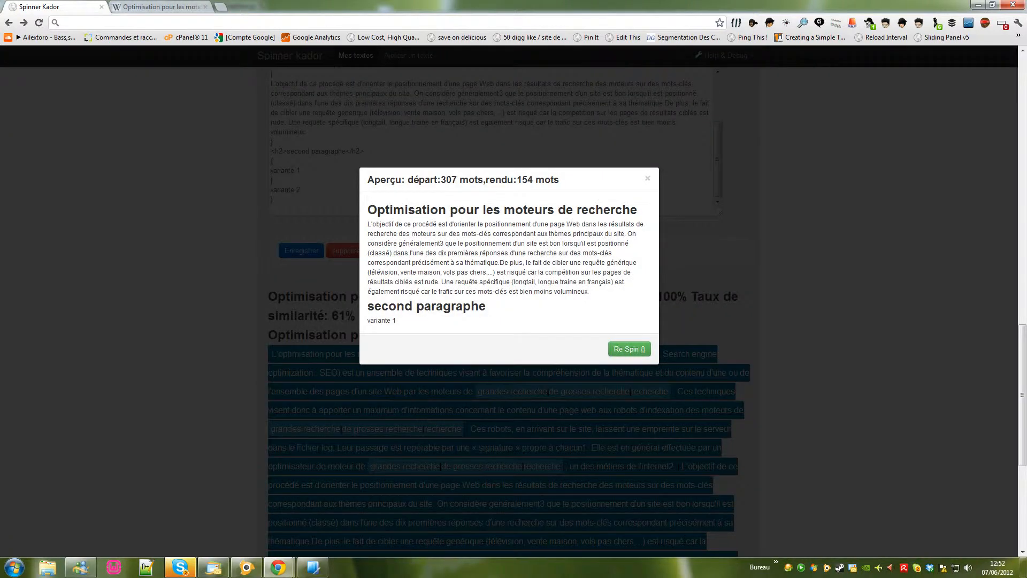
left_click(629, 349)
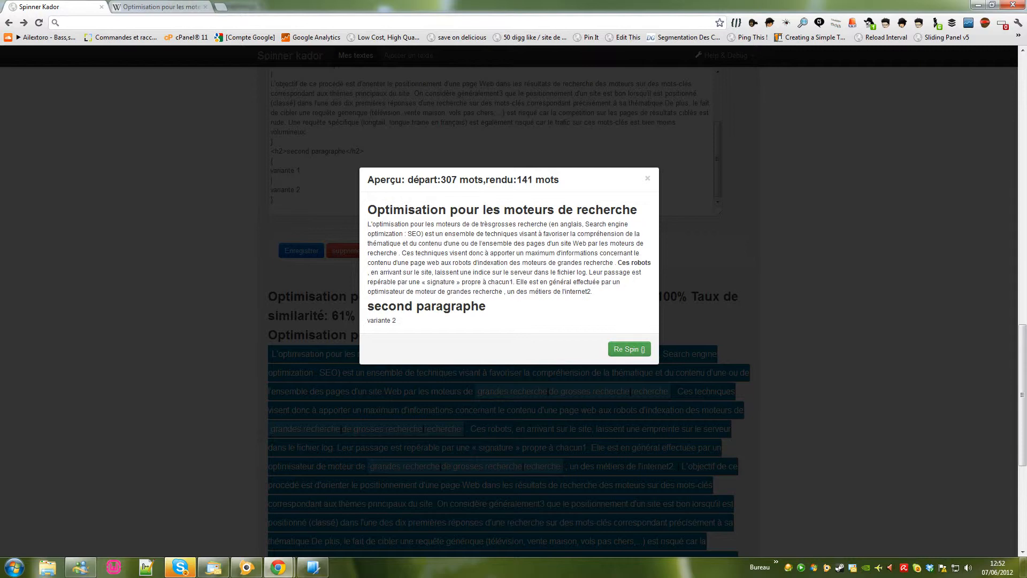
left_click_drag(618, 262, 650, 265)
left_click_drag(414, 181, 551, 184)
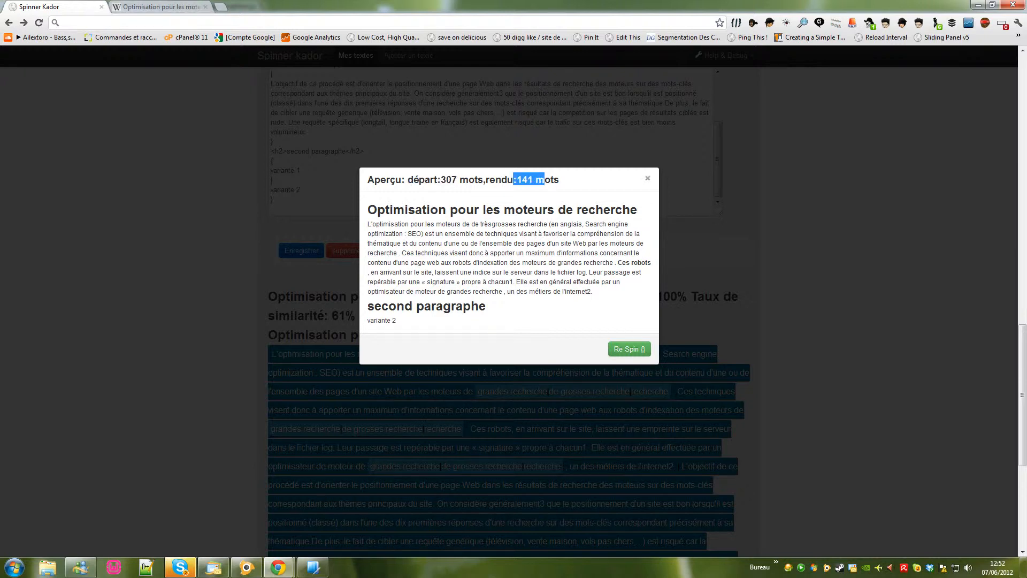
left_click(630, 349)
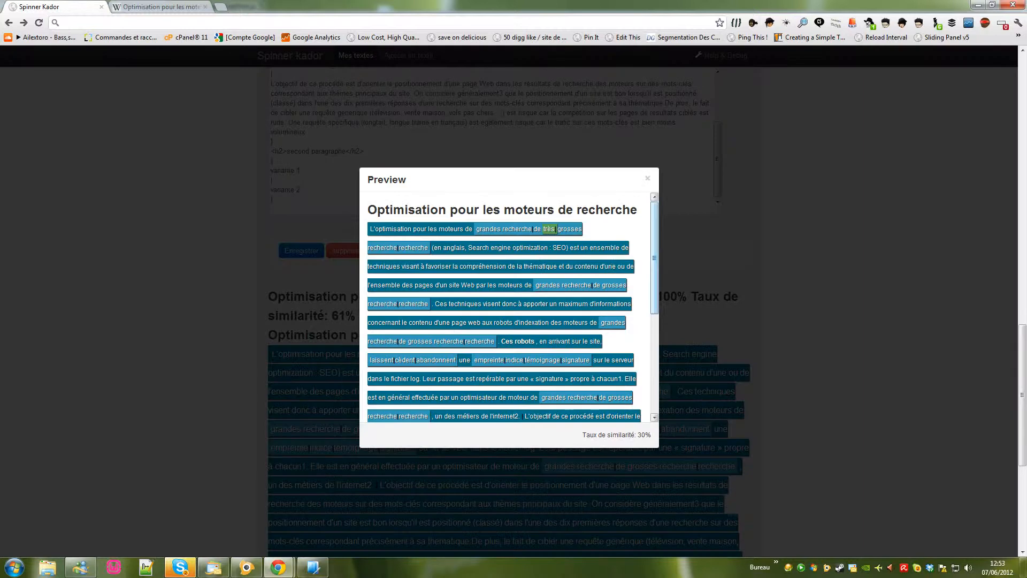
Examine the master spin preview with its highlighted synonyms and similarity rate, and close it.
scroll(505, 305, "down", 10)
scroll(506, 305, "up", 9)
scroll(505, 305, "down", 1)
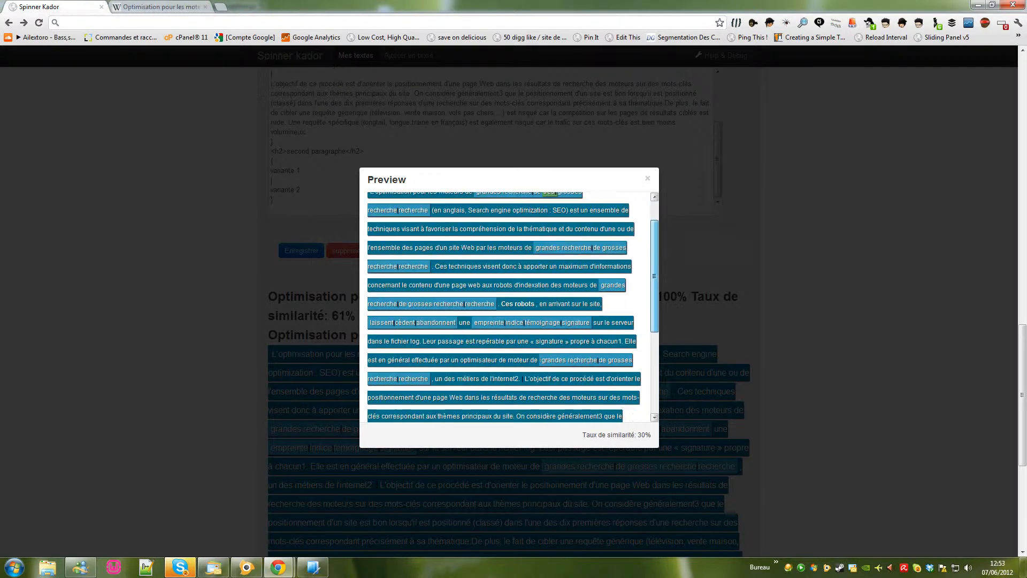
scroll(505, 305, "down", 2)
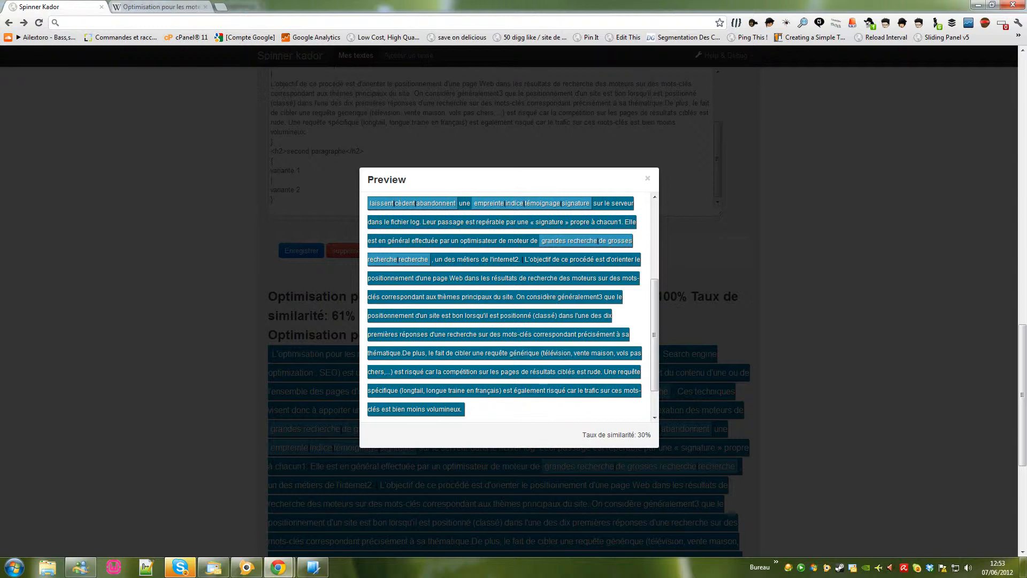
left_click_drag(583, 435, 650, 436)
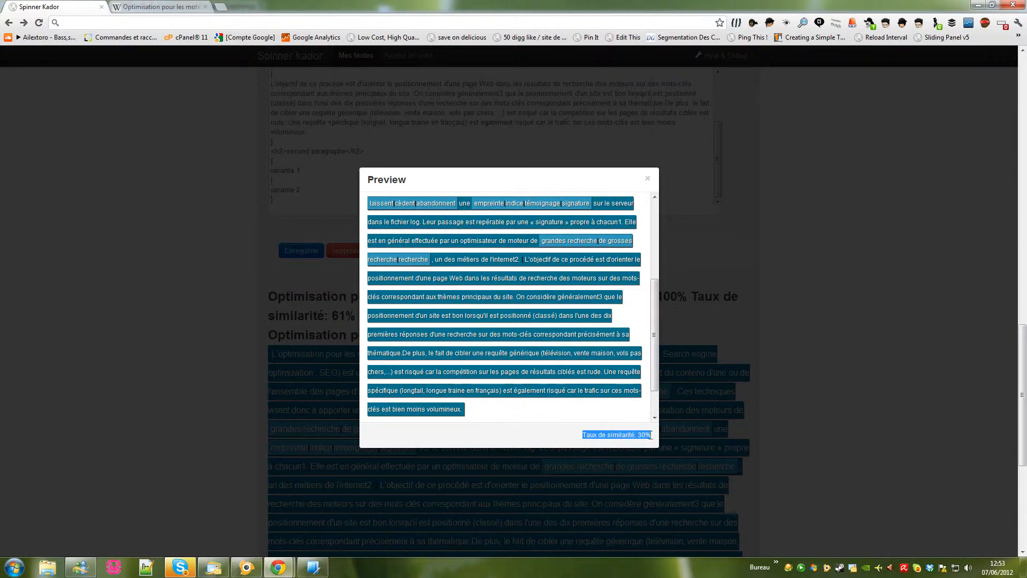
scroll(505, 305, "up", 3)
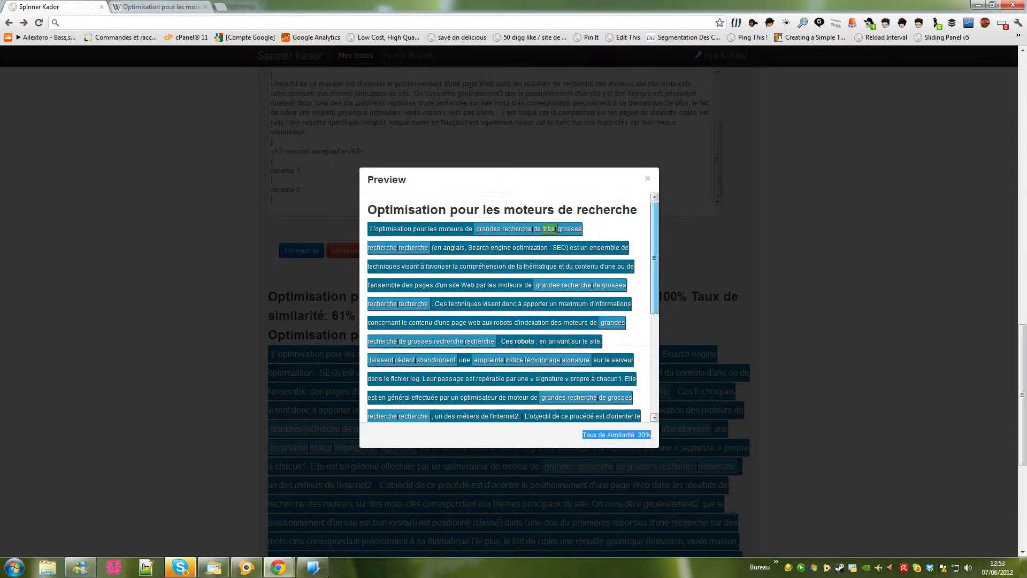
scroll(505, 305, "down", 4)
scroll(505, 305, "up", 4)
scroll(505, 305, "down", 3)
scroll(439, 248, "down", 3)
scroll(438, 249, "up", 6)
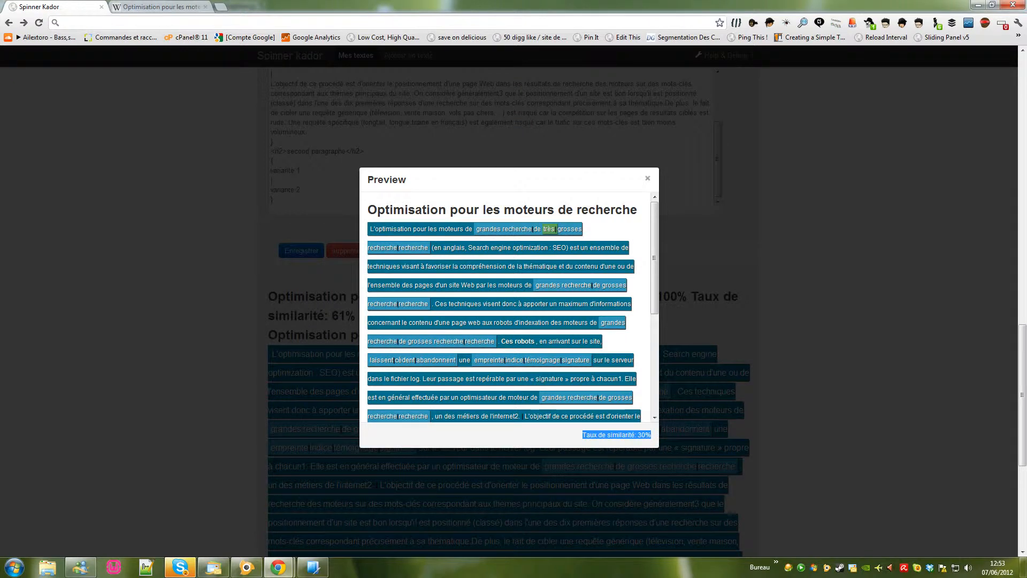
key("Escape")
Generate the master spin preview again, check its similarity rate, and close it.
scroll(508, 310, "up", 3)
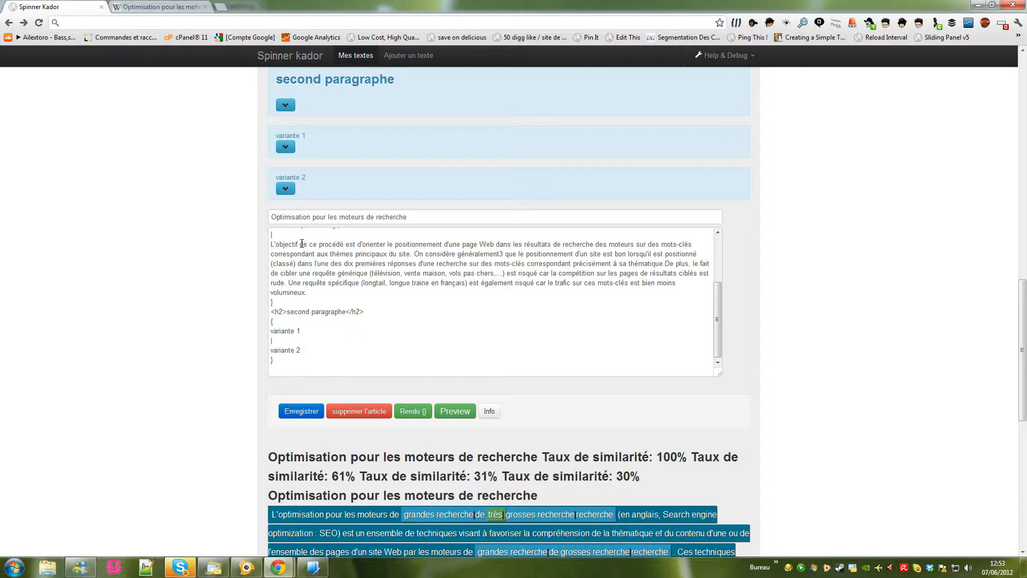
scroll(294, 249, "down", 1)
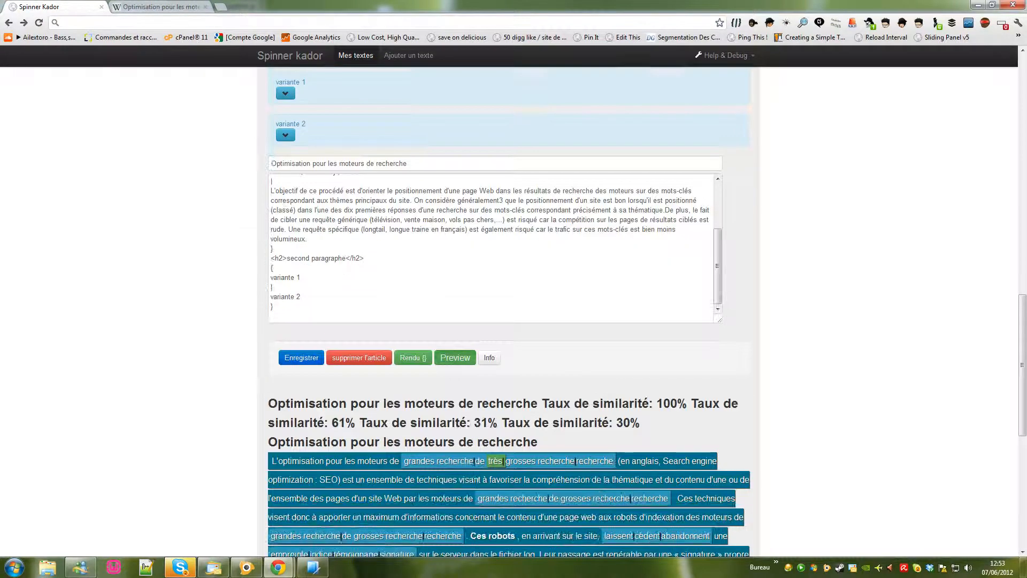
left_click(489, 357)
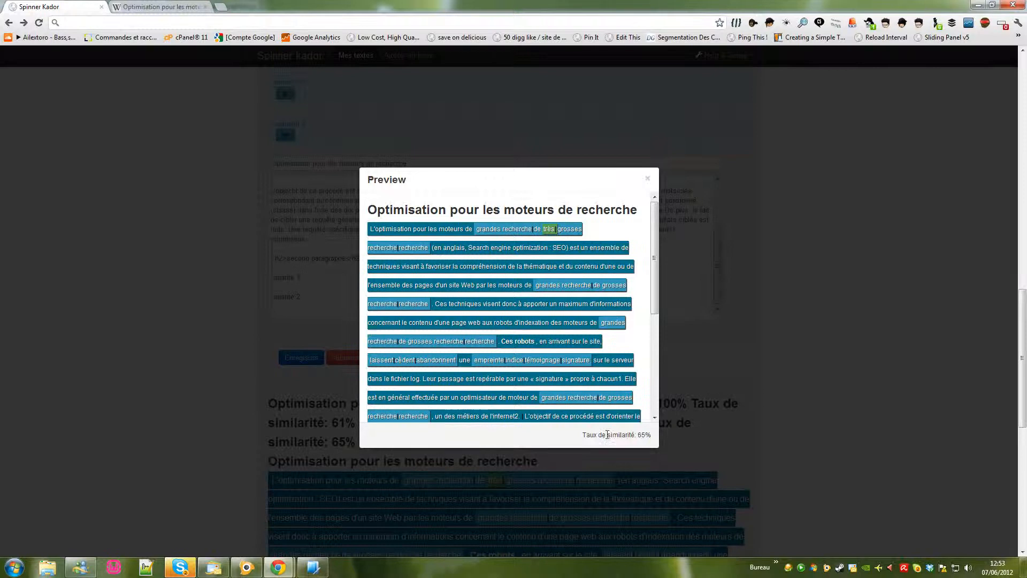
left_click_drag(606, 433, 648, 436)
key("Escape")
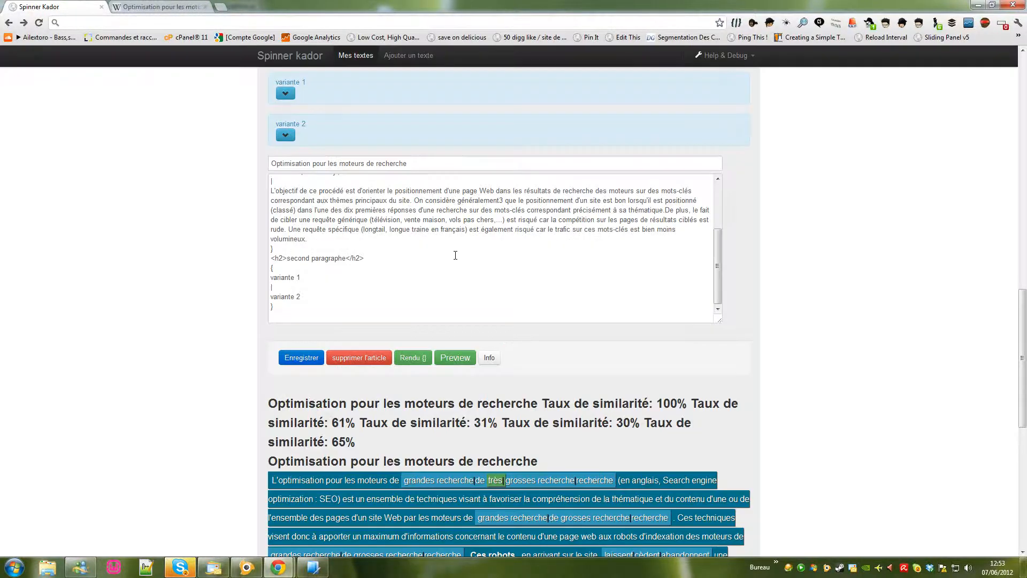